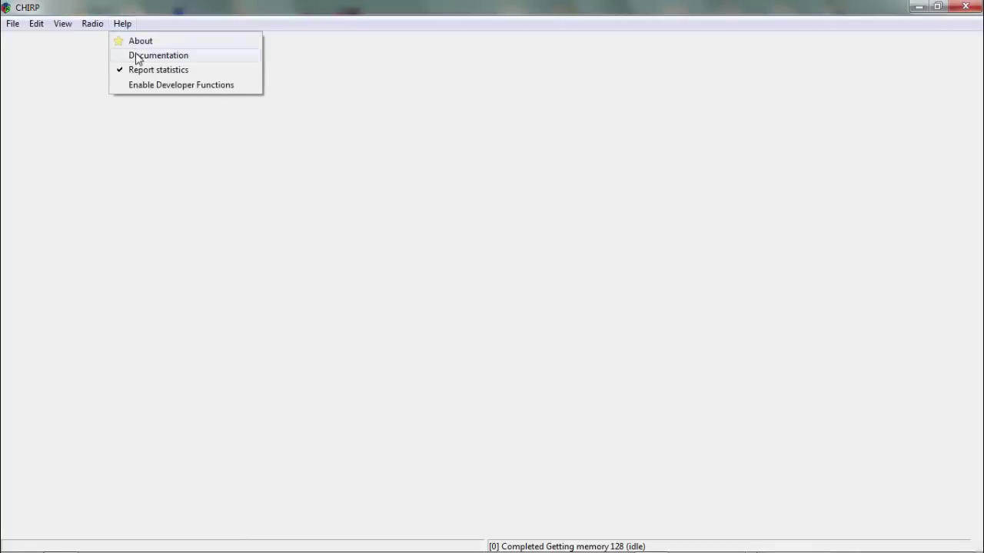
# - Open the CHIRP project website and examine the supported radio models list, highlighting the Wouxun KG-UVD1P and Baofeng UV-5R entries
pyautogui.click(141, 44)
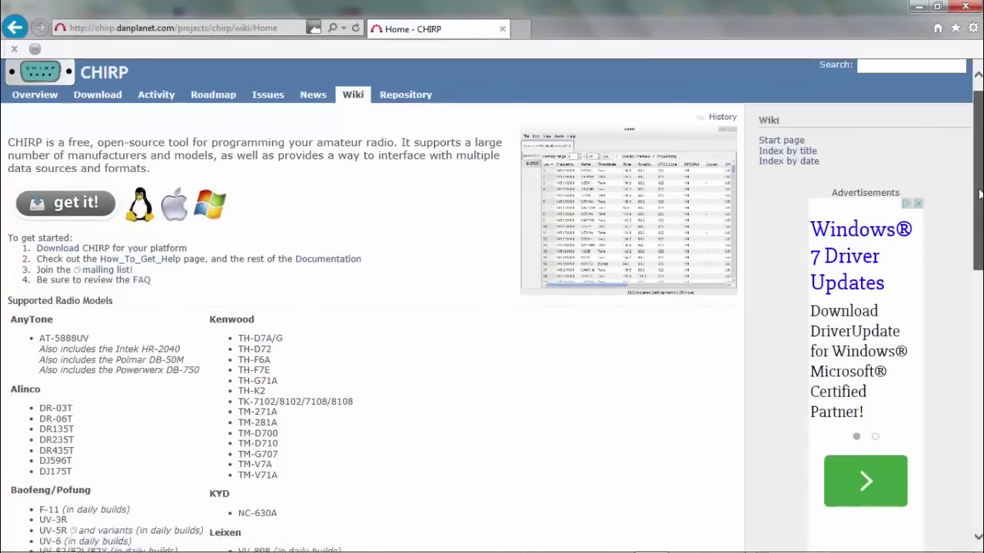
pyautogui.moveTo(980, 185); pyautogui.dragTo(963, 240)
pyautogui.scroll(-1, 963, 240)
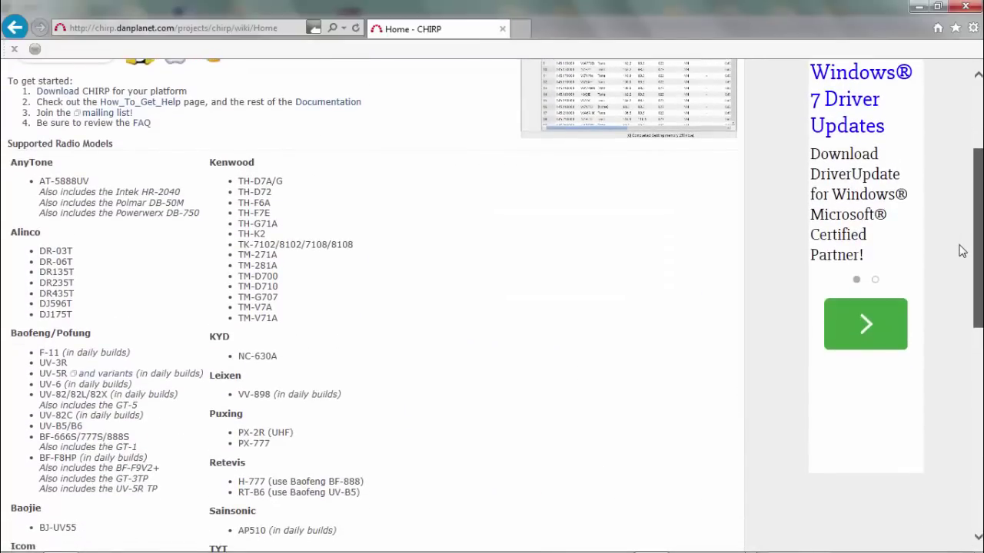
pyautogui.moveTo(960, 250); pyautogui.dragTo(950, 150)
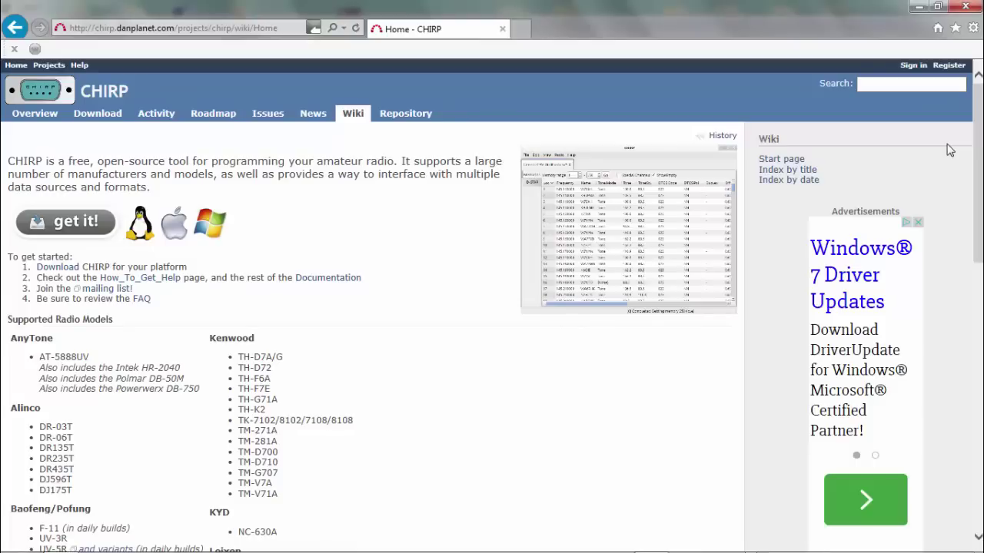
pyautogui.moveTo(950, 149); pyautogui.dragTo(972, 369)
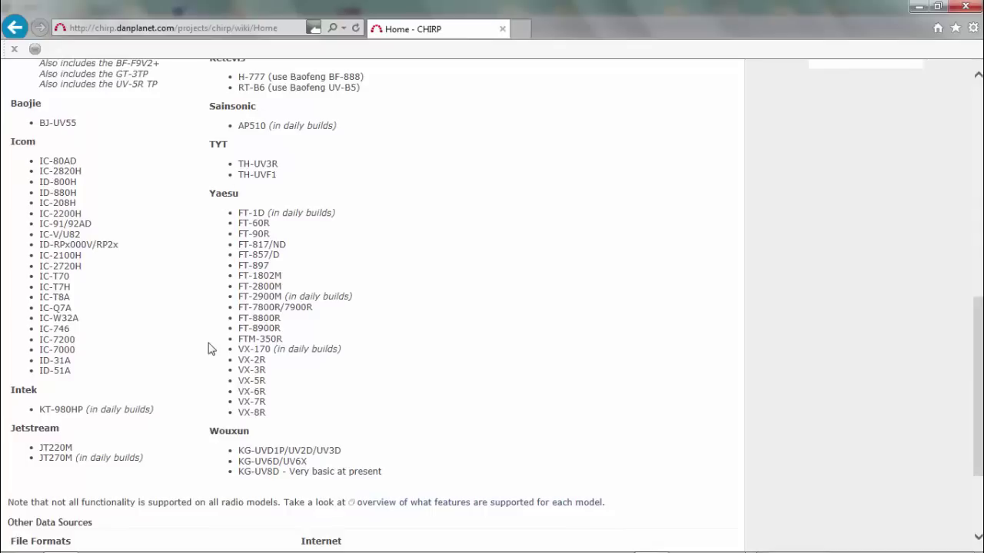
pyautogui.moveTo(232, 450); pyautogui.dragTo(283, 455)
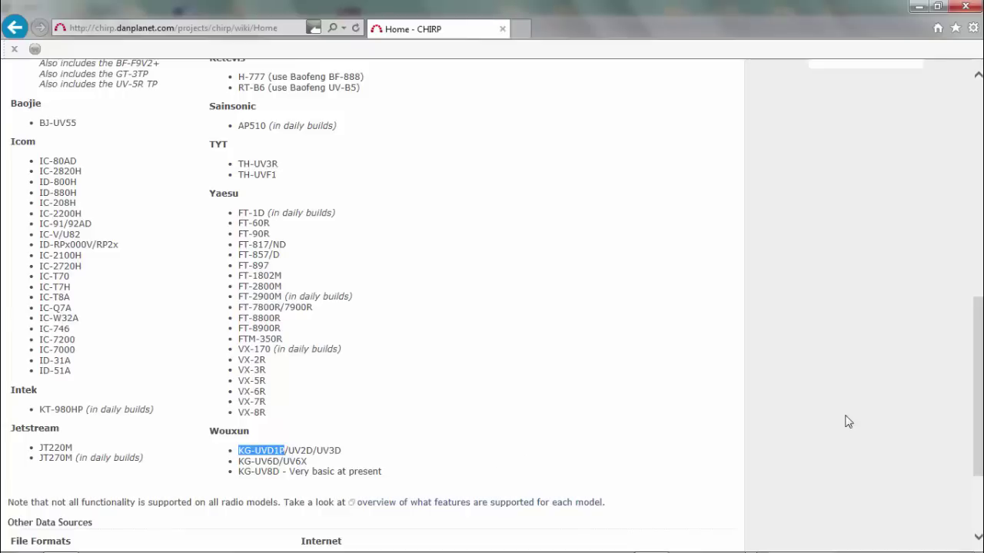
pyautogui.moveTo(977, 422); pyautogui.dragTo(973, 299)
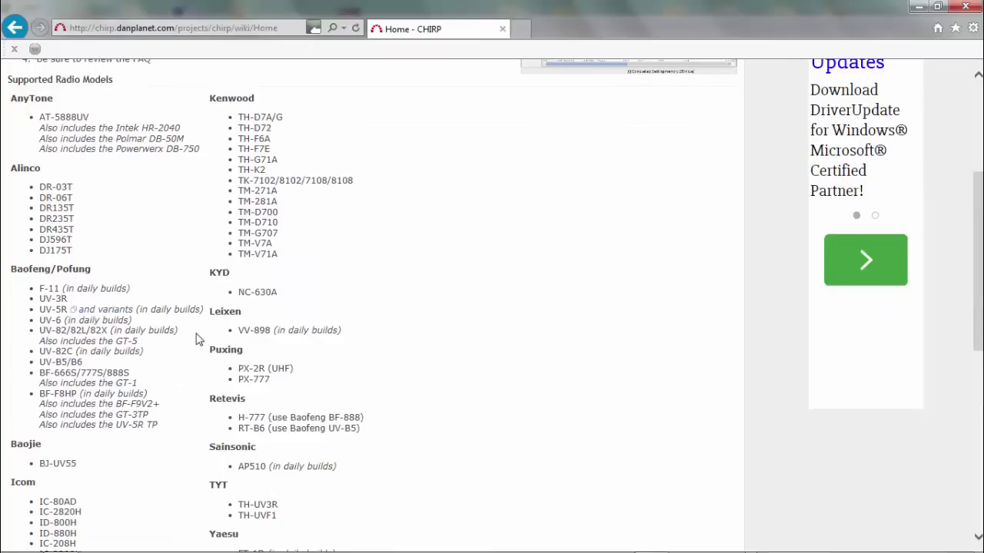
pyautogui.moveTo(40, 311); pyautogui.dragTo(67, 310)
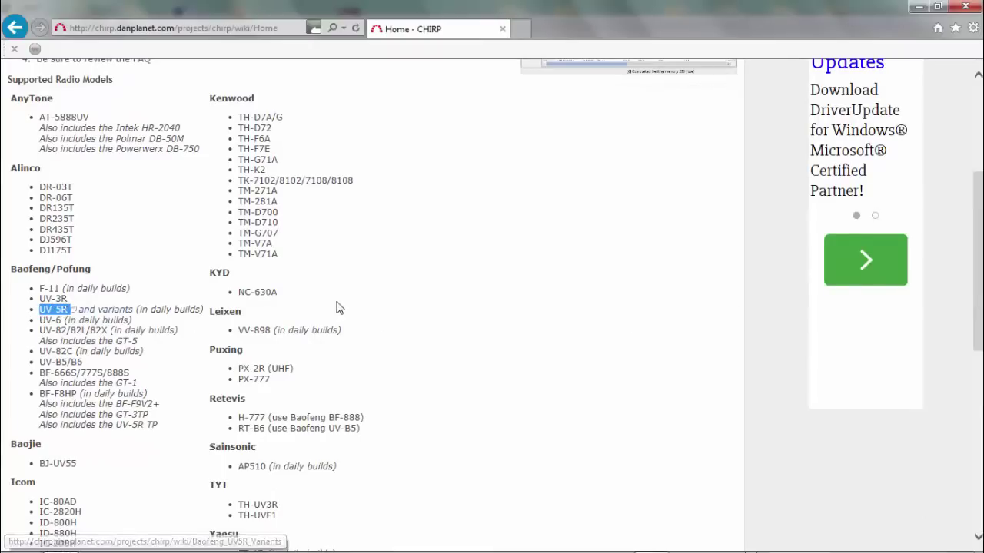
pyautogui.scroll(3, 932, 509)
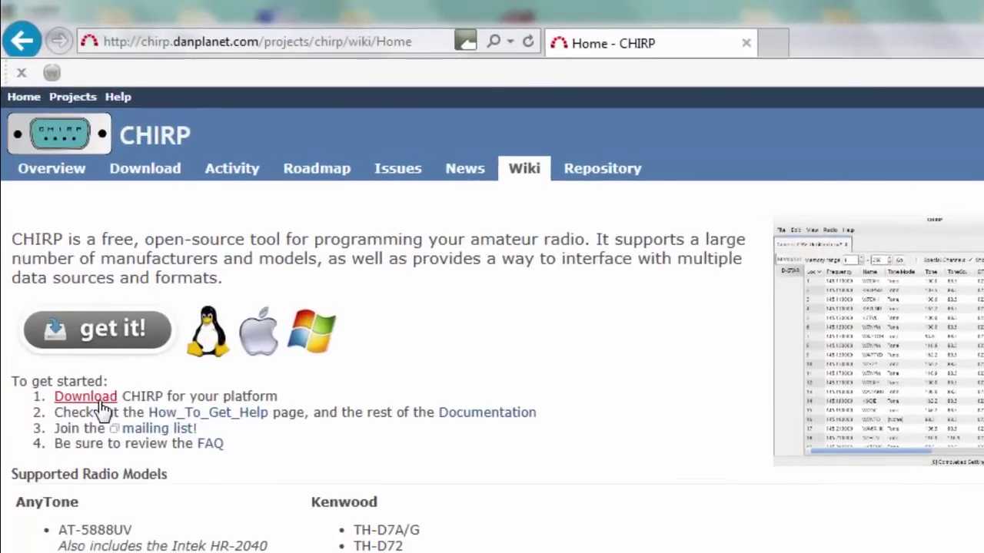
# - Open the website's download page and review the stable release, daily builds and installers for each platform
pyautogui.click(100, 401)
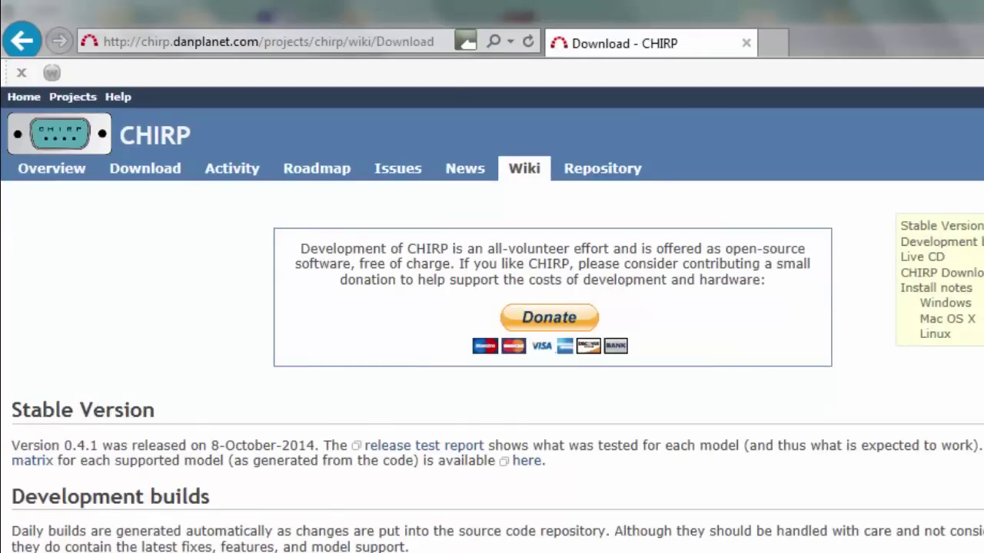
pyautogui.scroll(-6, 492, 307)
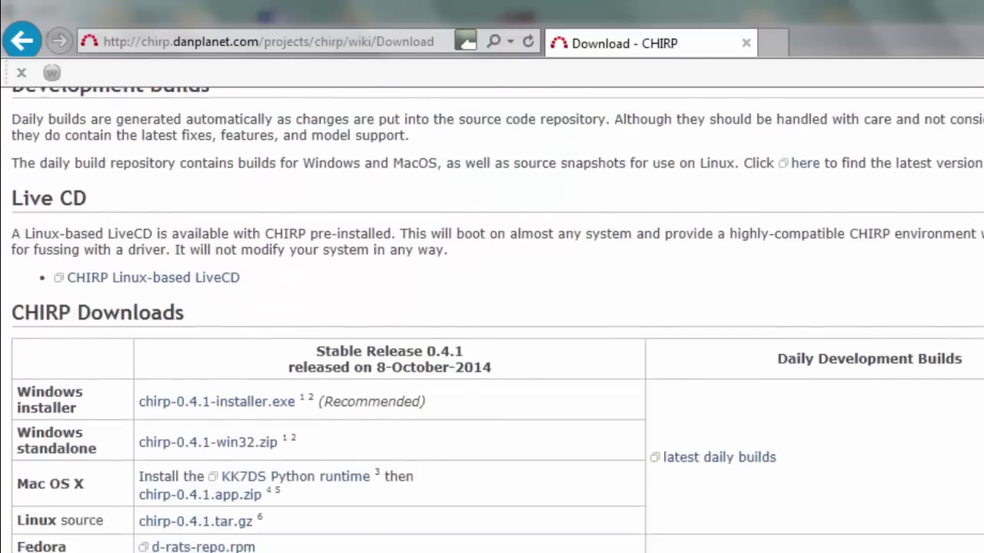
pyautogui.scroll(-1, 492, 320)
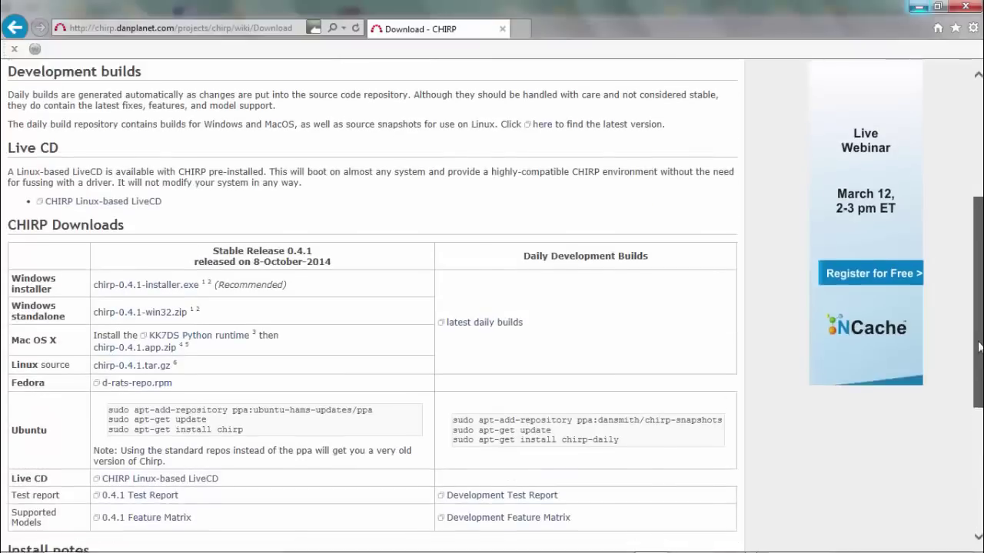
pyautogui.scroll(2, 979, 320)
pyautogui.scroll(2, 978, 321)
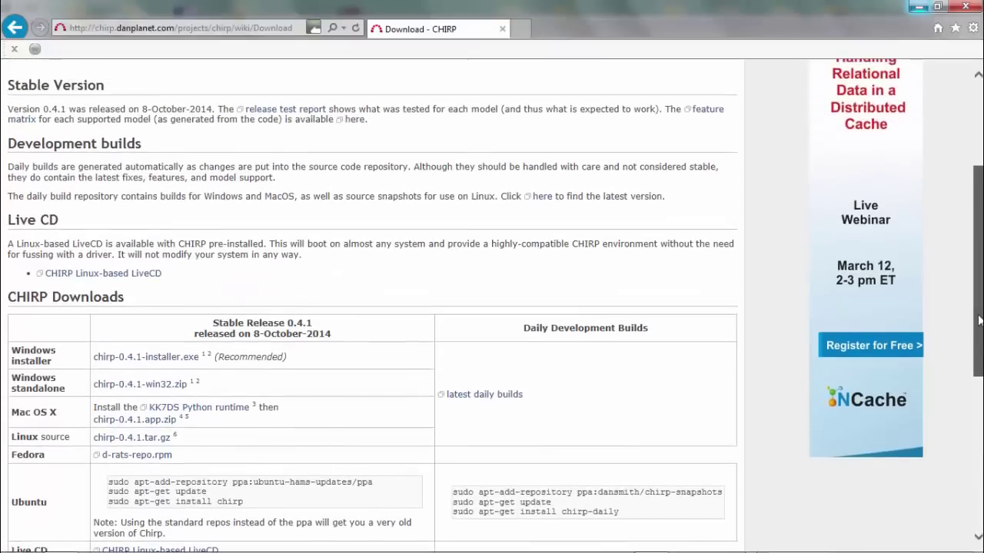
pyautogui.scroll(3, 979, 320)
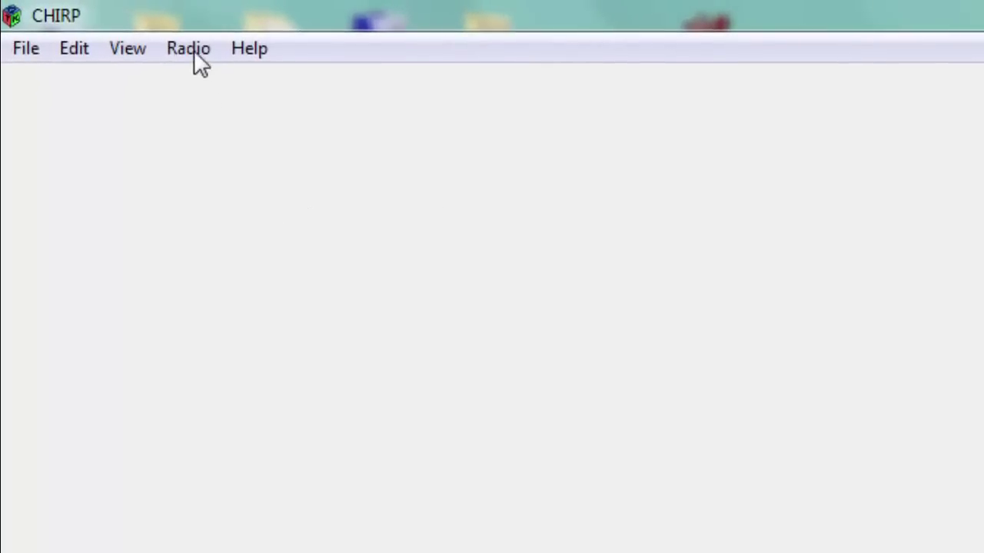
# - Download the memories from the Baofeng UV-5R radio over port COM10, dismissing the Windows color scheme prompt
pyautogui.click(193, 50)
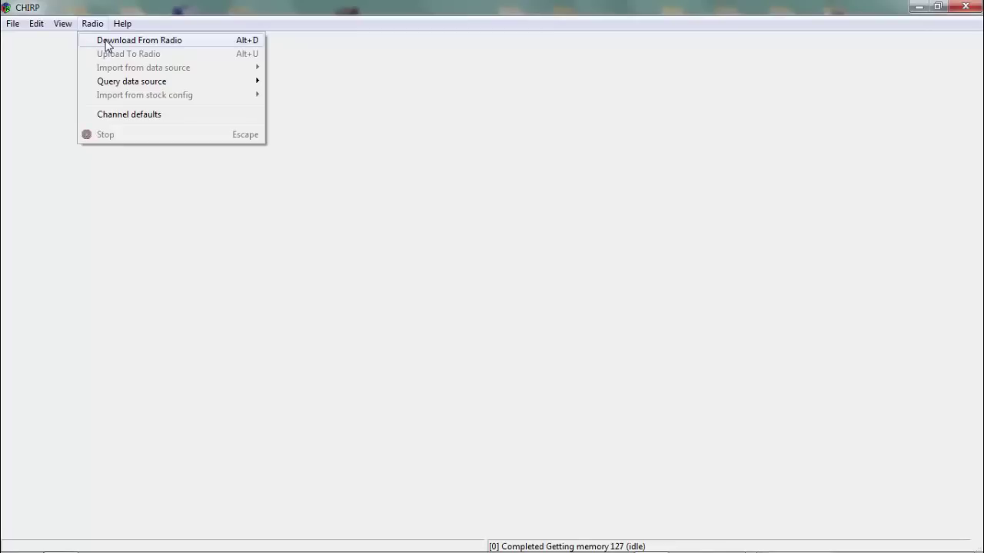
pyautogui.click(108, 42)
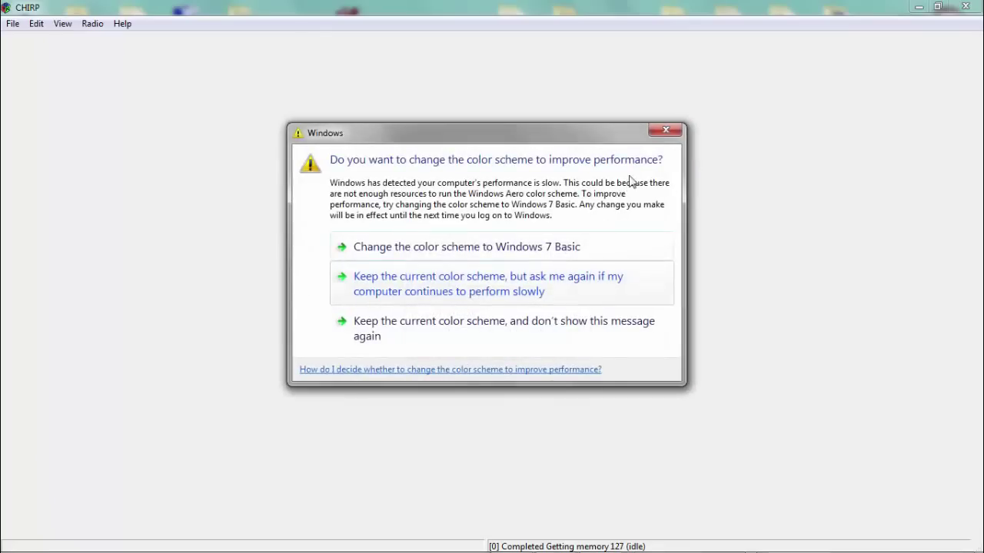
pyautogui.click(663, 128)
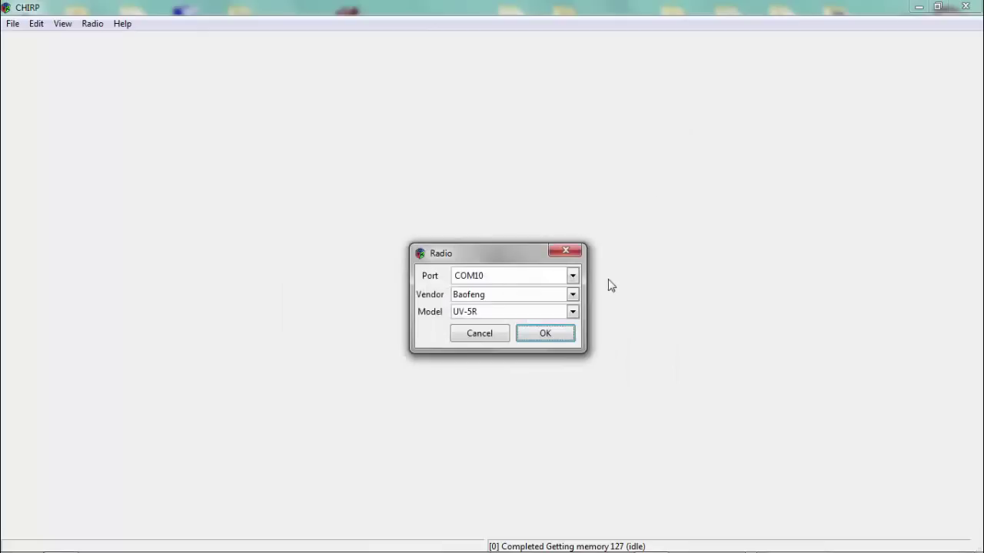
pyautogui.click(573, 295)
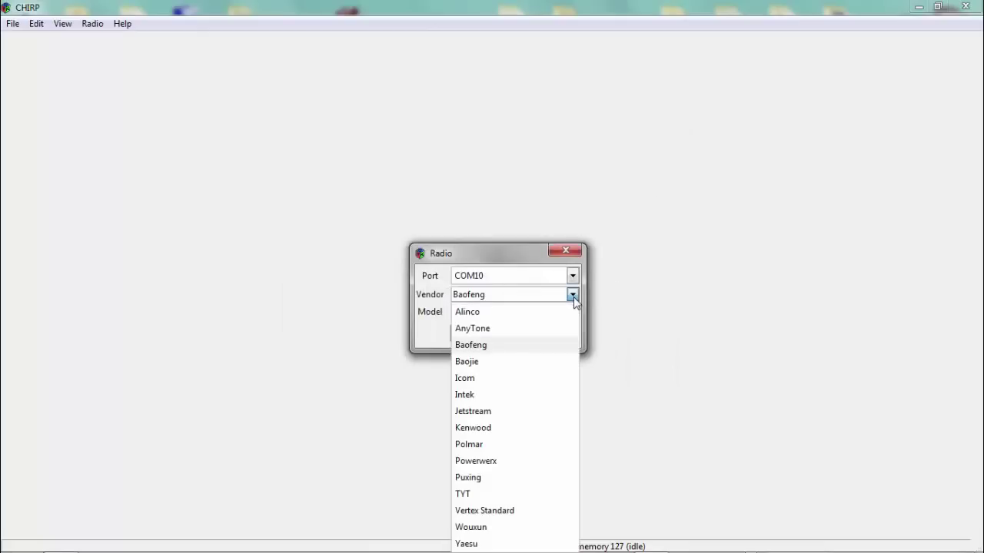
pyautogui.click(625, 290)
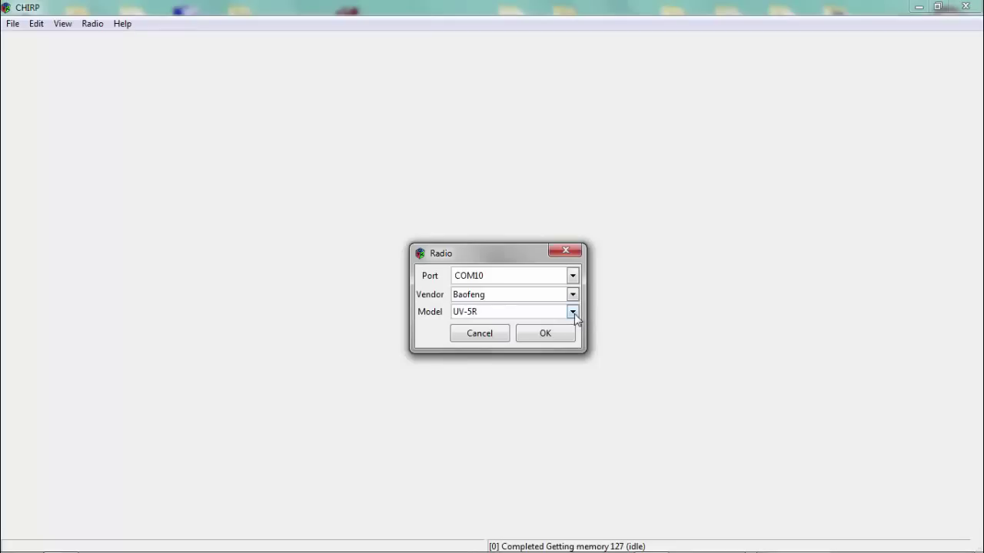
pyautogui.click(538, 335)
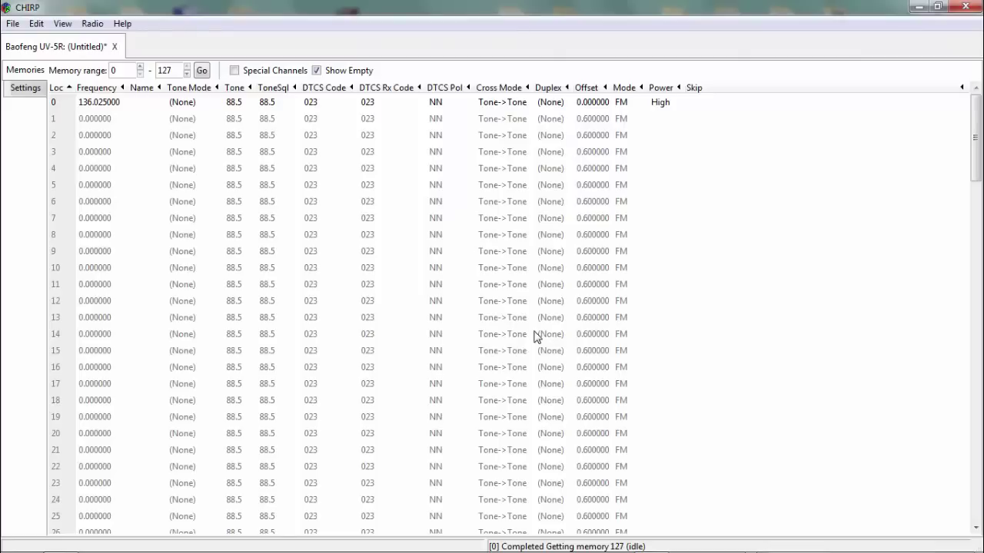
# - Review the radio's Basic Settings and Advanced Settings, and return to the memory list
pyautogui.click(32, 90)
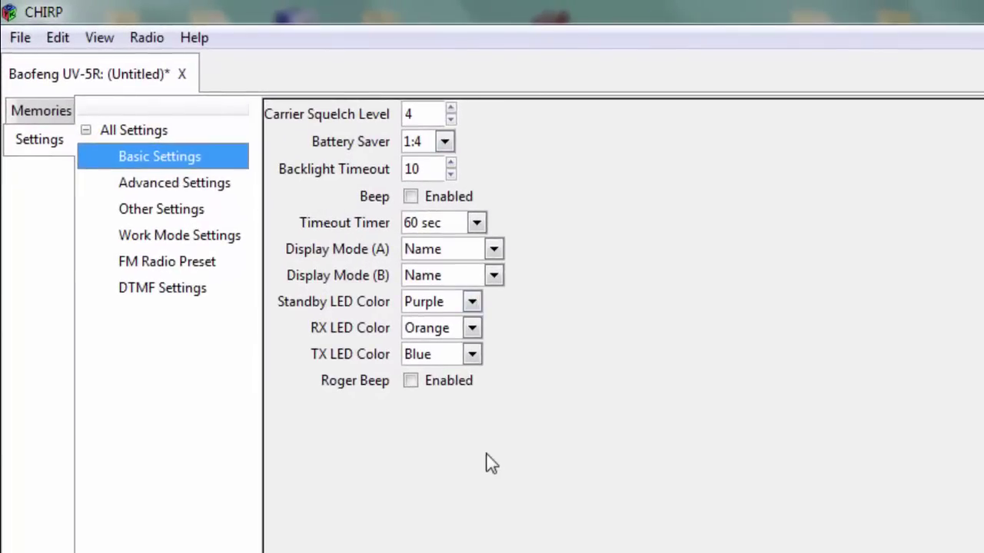
pyautogui.click(179, 189)
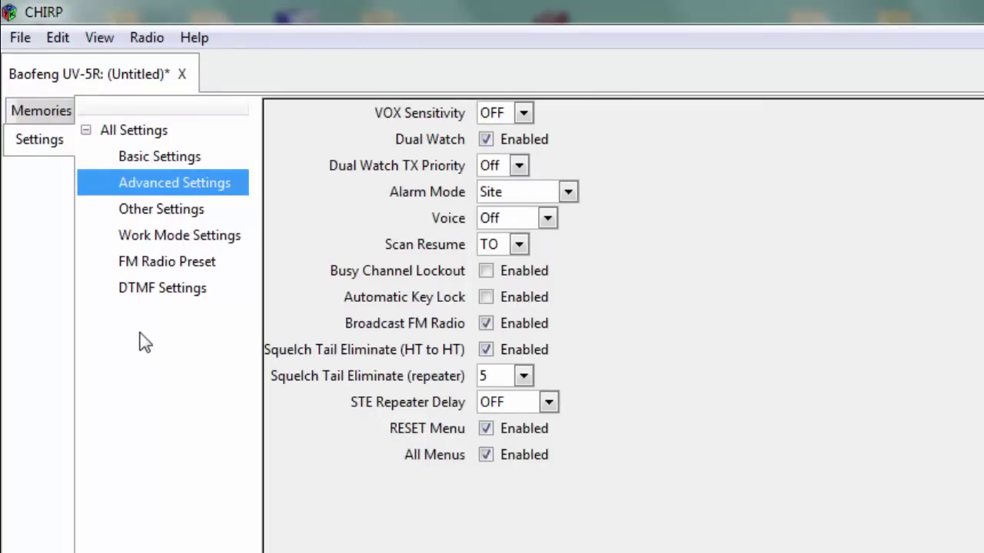
pyautogui.click(58, 121)
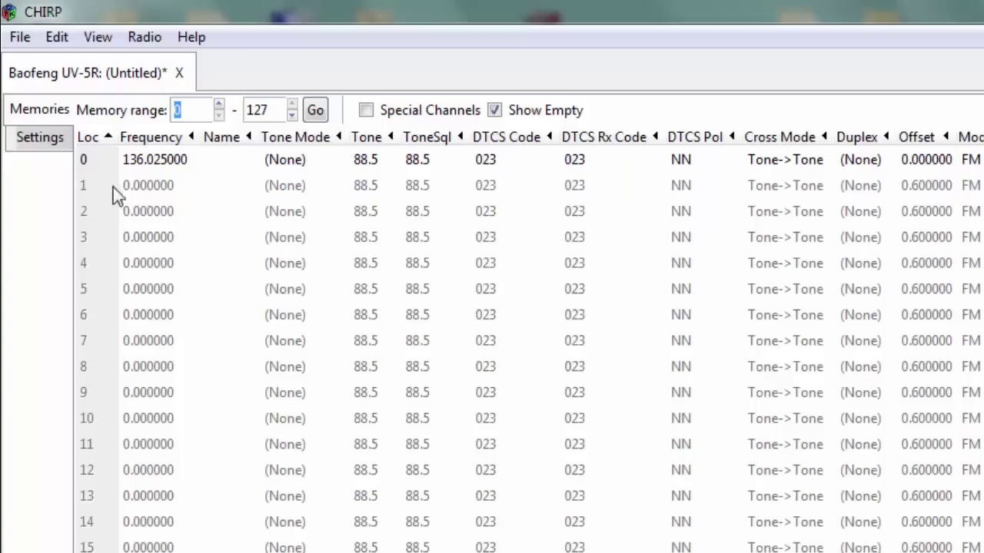
# - Set memory location 1 to frequency 156.210 and name it SCCSO
pyautogui.click(146, 190)
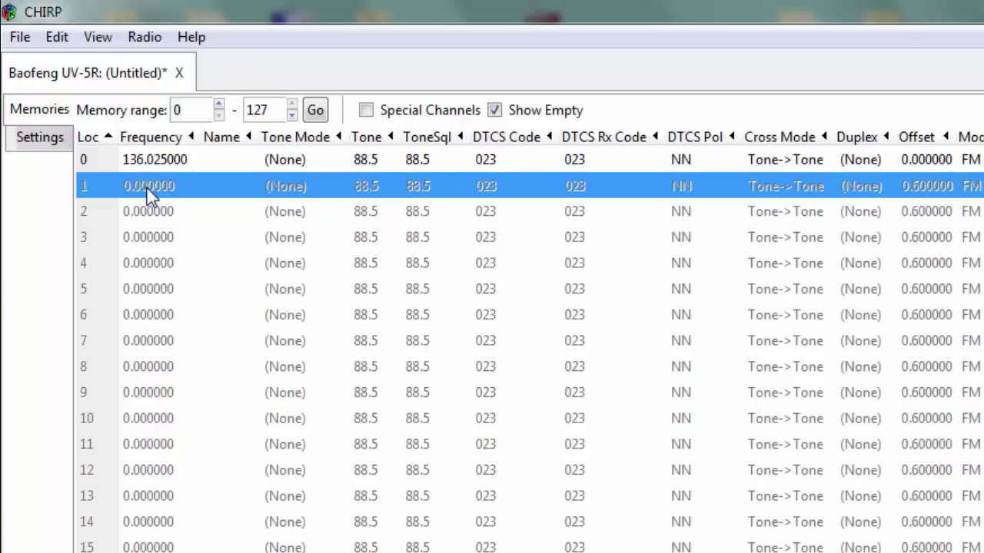
pyautogui.click(147, 190)
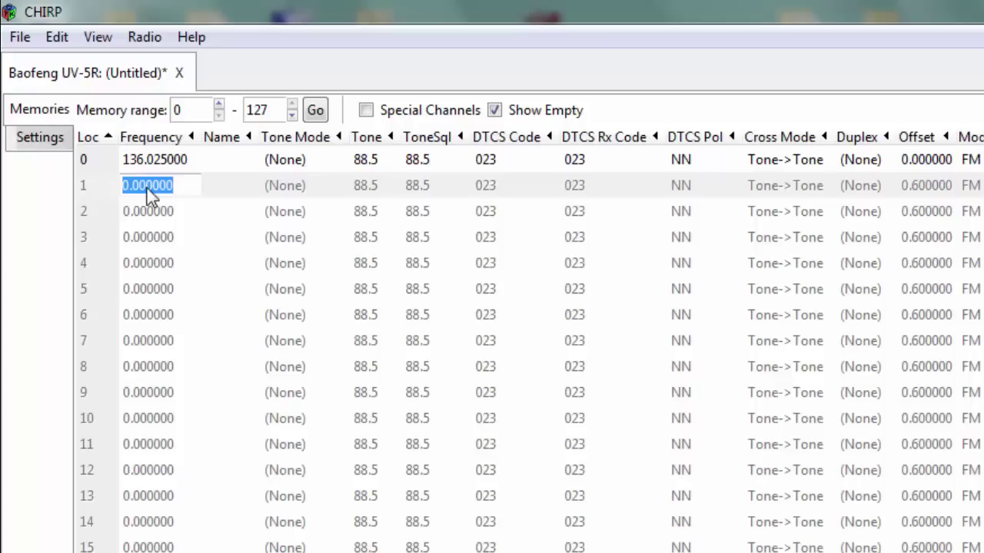
pyautogui.write('156.210')
pyautogui.click(230, 187)
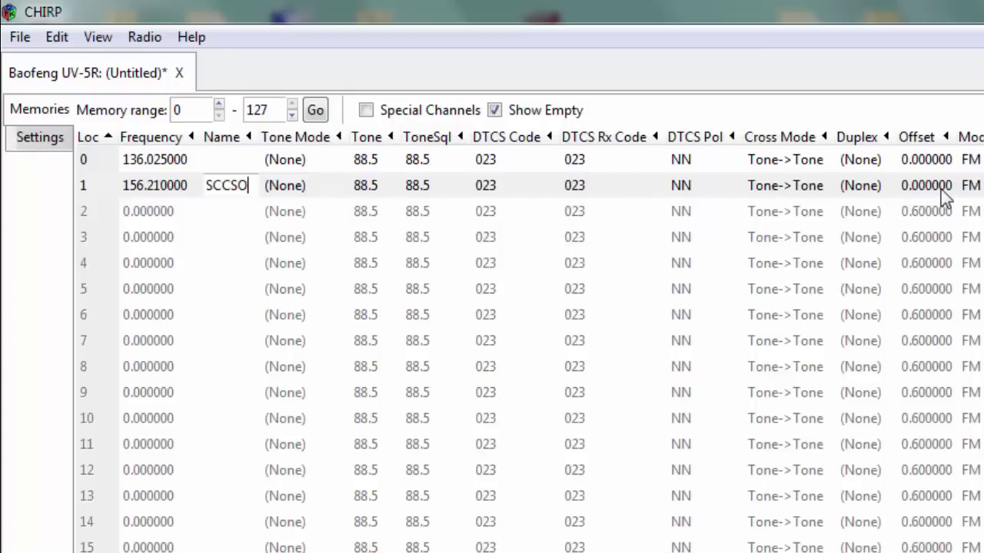
# - Set the duplex of memory location 1 to off and clear the Windows color scheme prompt
pyautogui.click(879, 188)
pyautogui.click(881, 185)
pyautogui.click(888, 188)
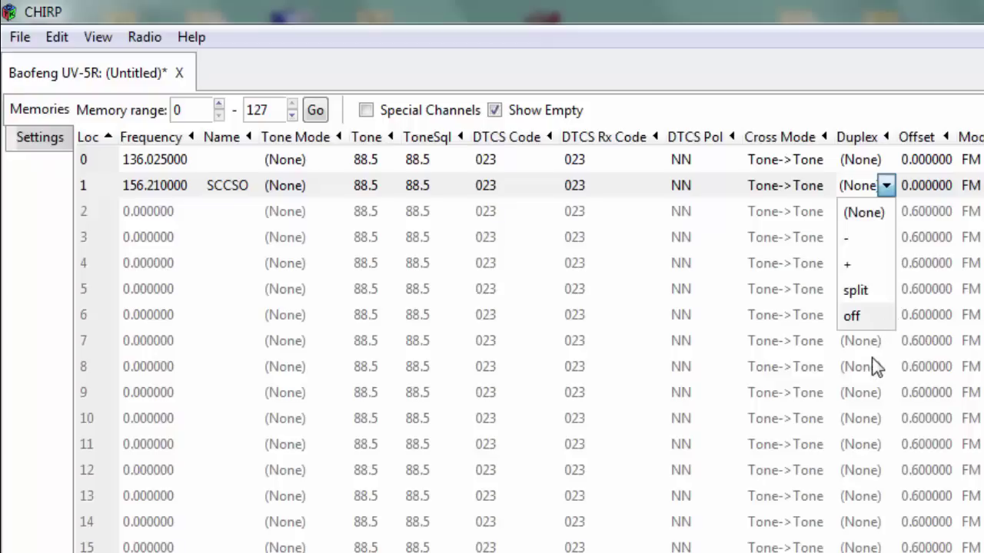
pyautogui.click(859, 318)
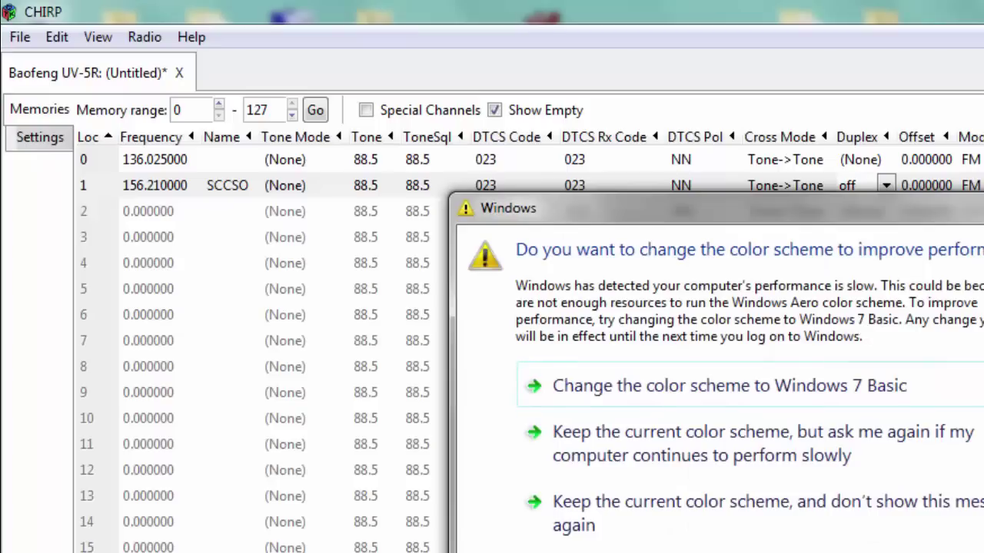
pyautogui.click(729, 385)
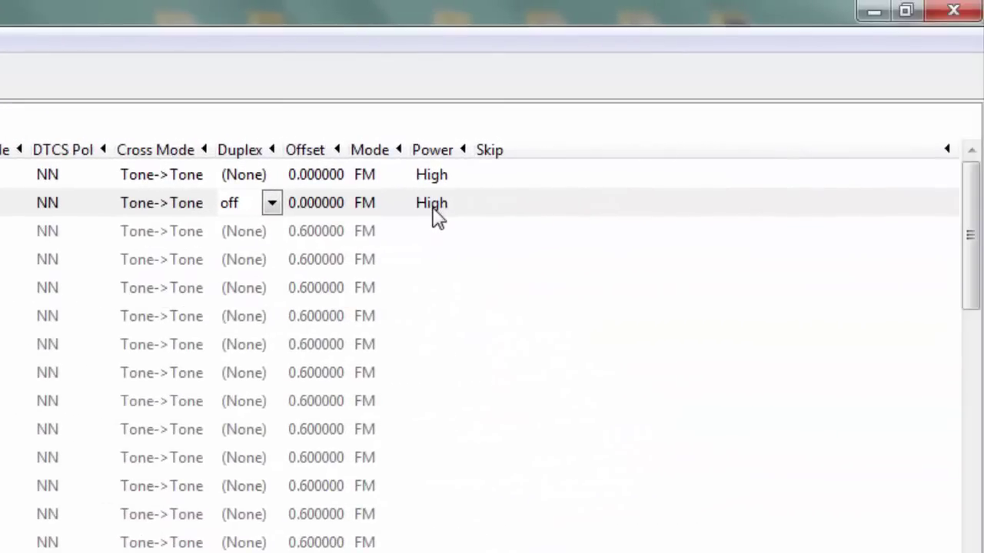
# - Mark memory location 1 to be skipped during scanning by setting its Skip value to S
pyautogui.click(500, 209)
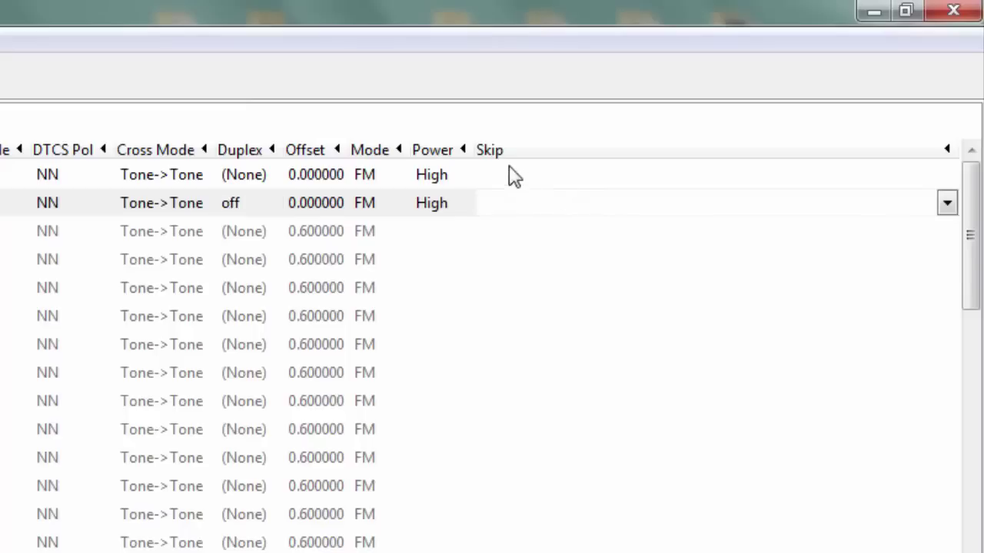
pyautogui.click(946, 202)
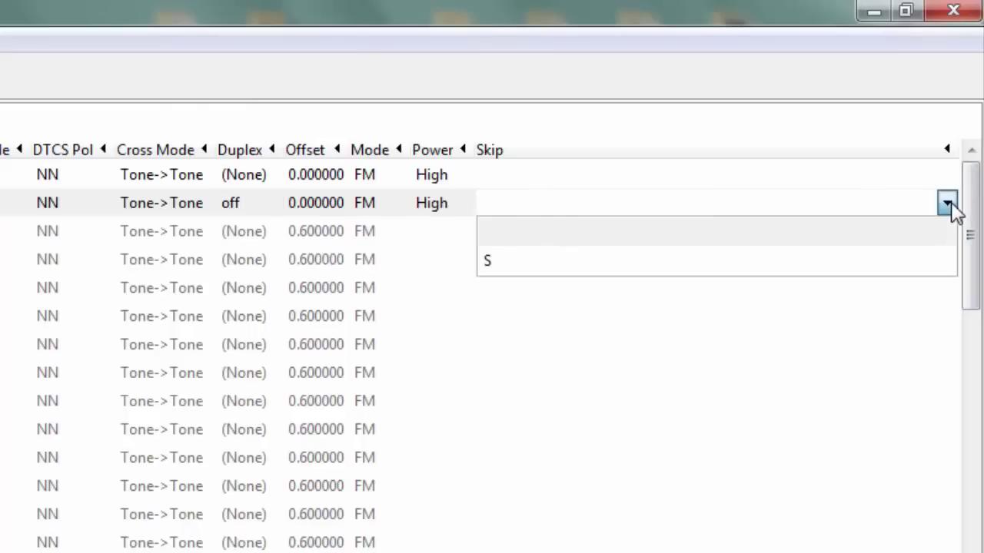
pyautogui.click(635, 262)
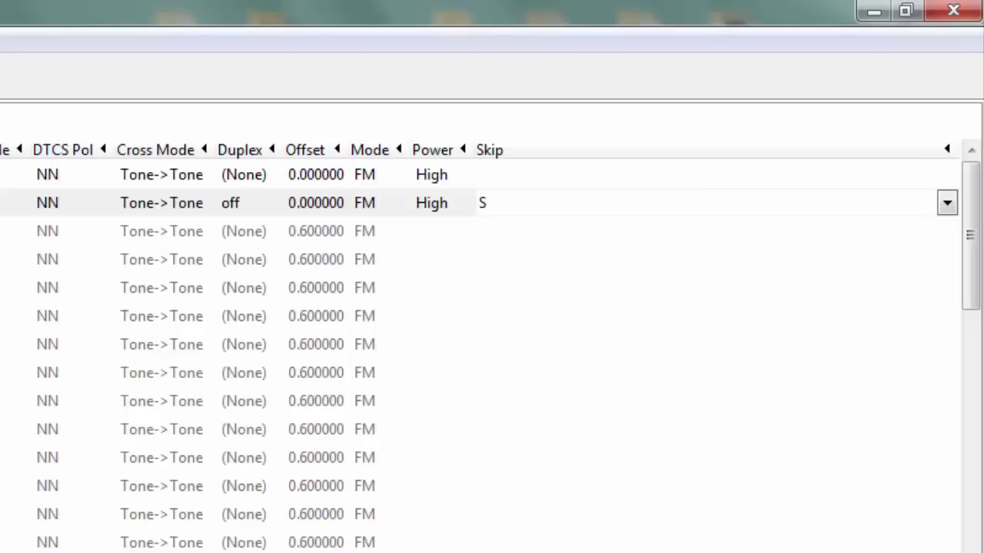
# - Set memory location 2 to frequency 146.520 and name it 146520
pyautogui.click(162, 232)
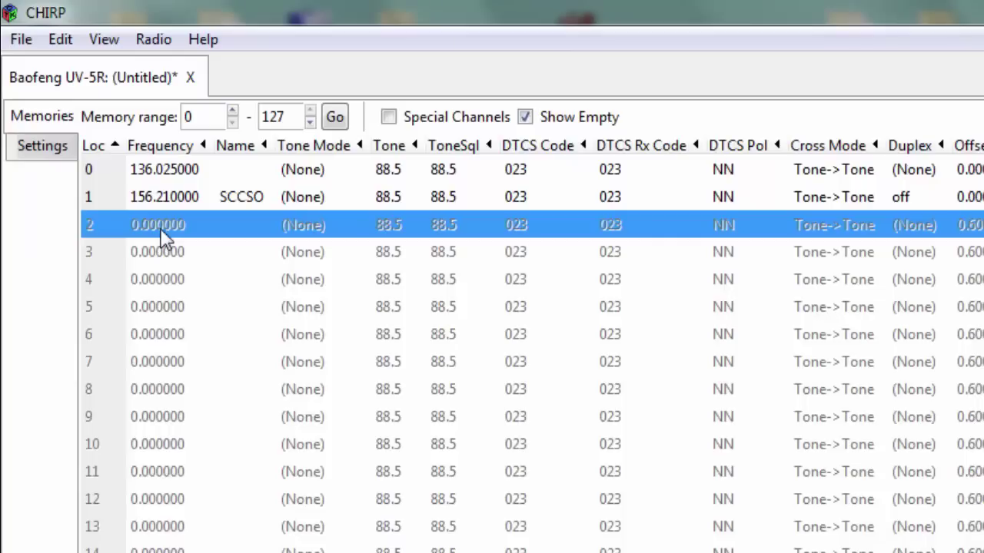
pyautogui.click(160, 227)
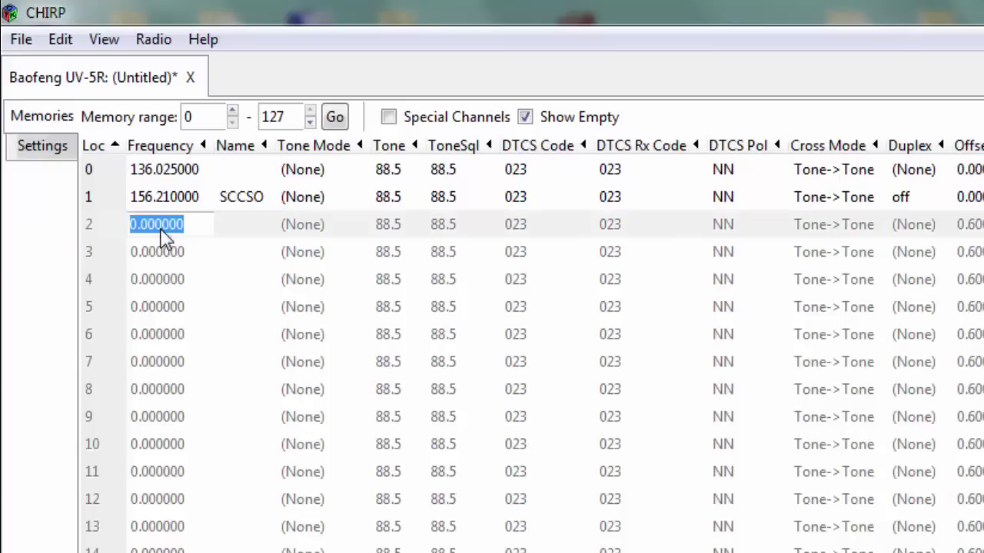
pyautogui.write('146.520')
pyautogui.press('Return')
pyautogui.click(240, 227)
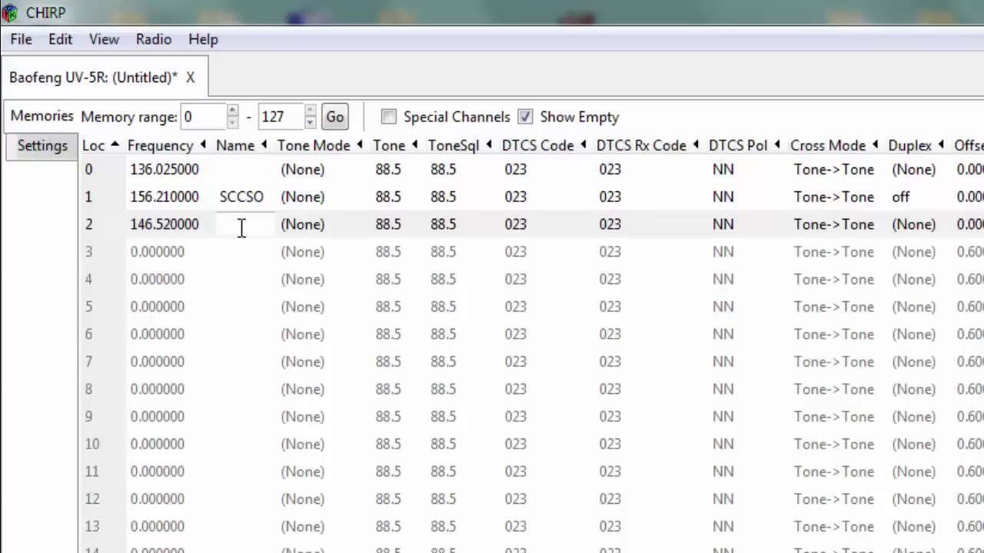
pyautogui.write('146520')
pyautogui.press('Tab')
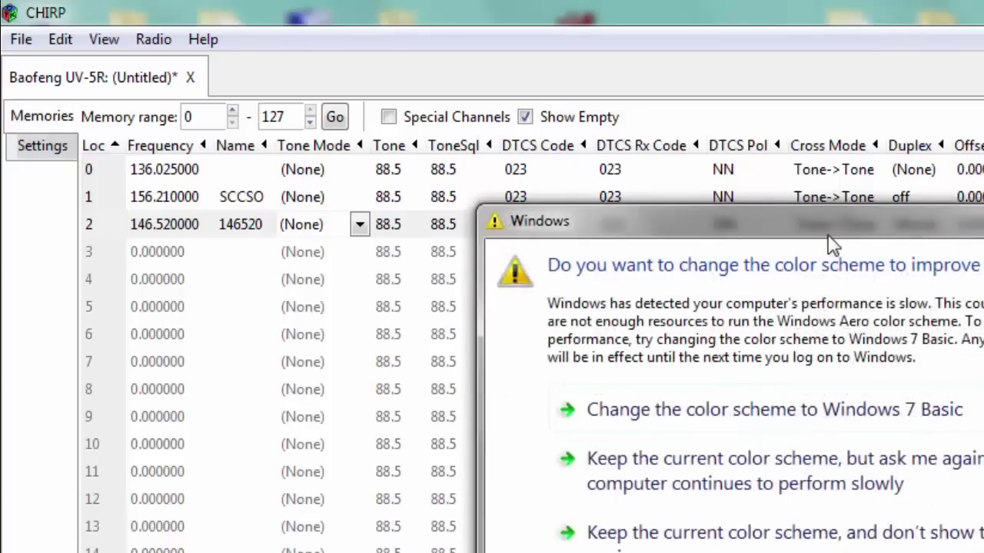
# - Dismiss the Windows color scheme prompt and set the Skip value of memory location 2 to S
pyautogui.press('Escape')
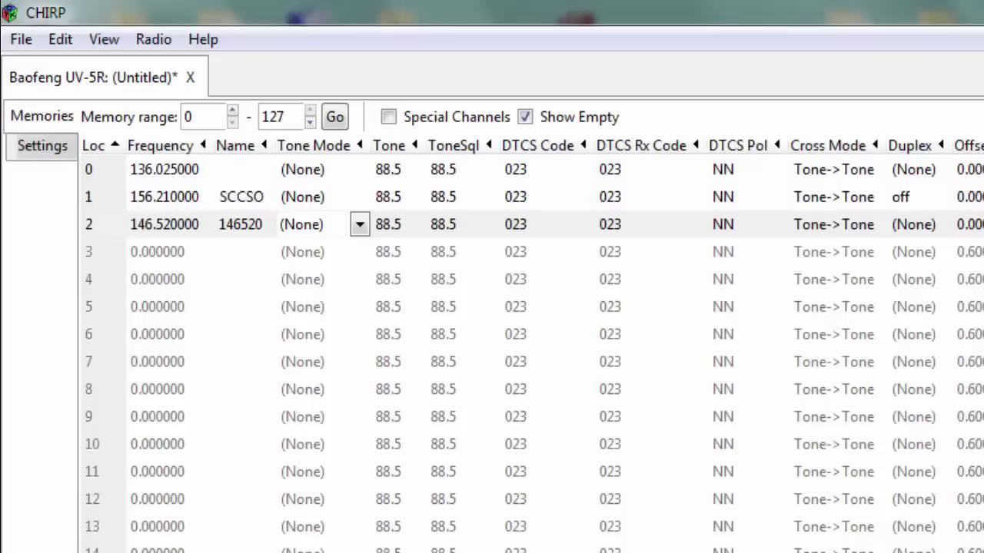
pyautogui.press('Escape')
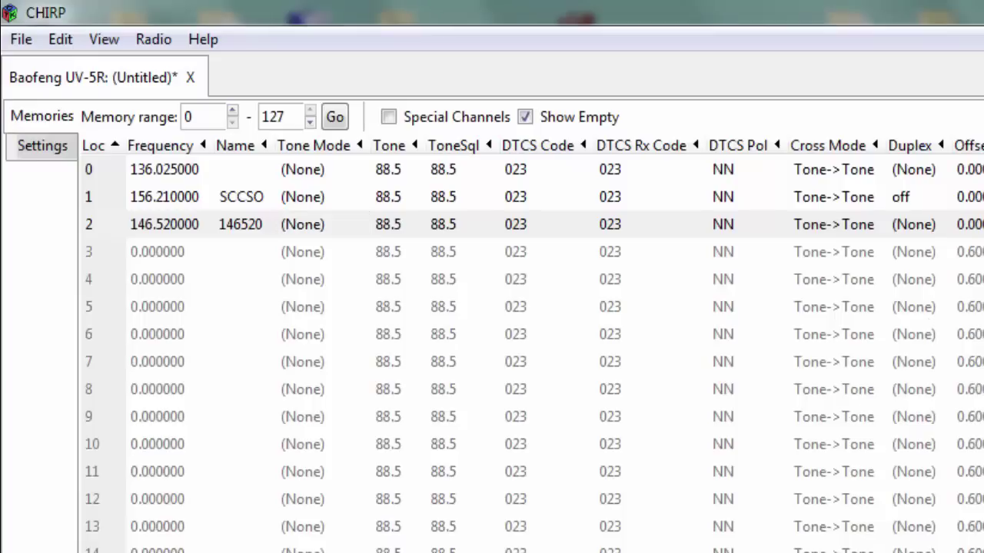
pyautogui.click(561, 283)
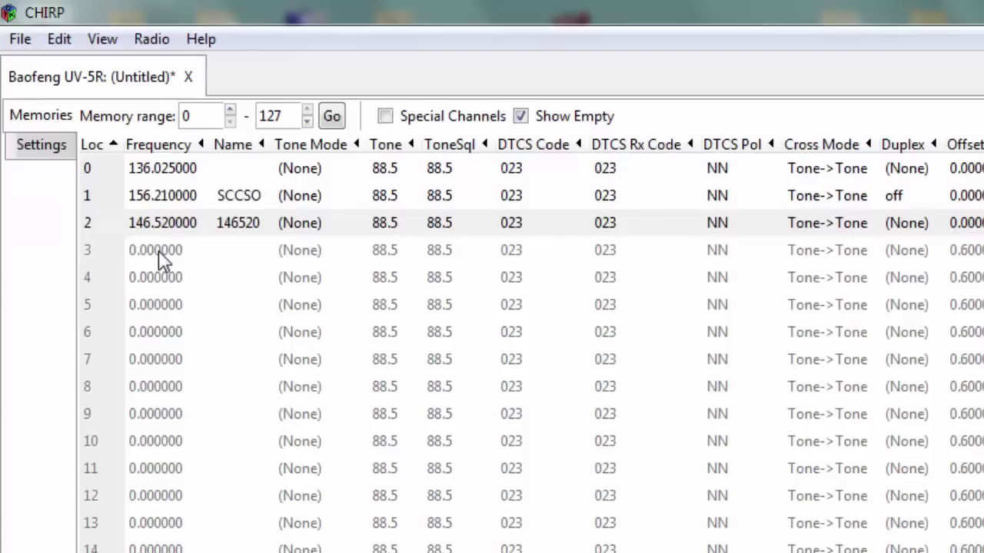
# - Set memory location 3 to frequency 145.230 and name it N6NFI, clearing the Windows color scheme prompt
pyautogui.click(159, 253)
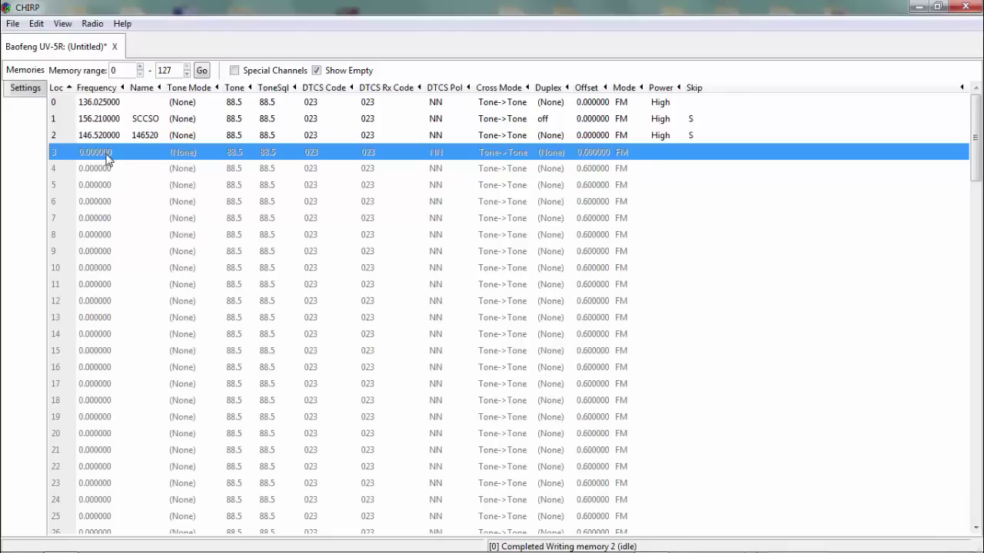
pyautogui.click(106, 157)
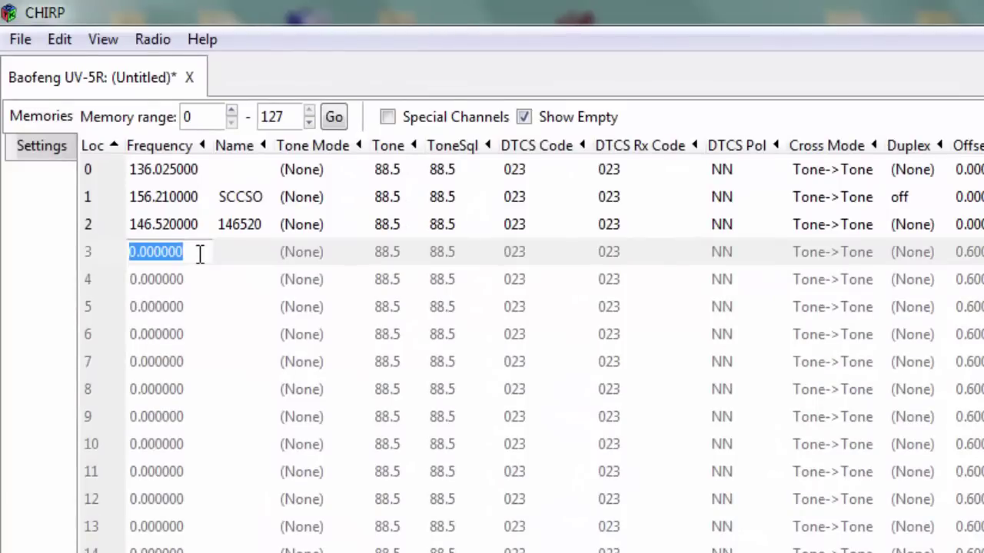
pyautogui.write('145')
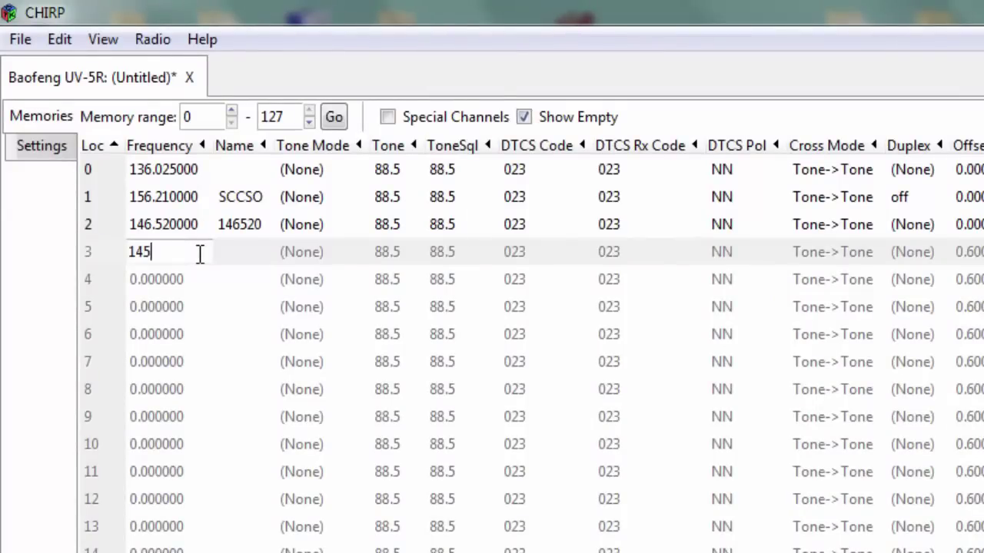
pyautogui.write('.230')
pyautogui.click(251, 251)
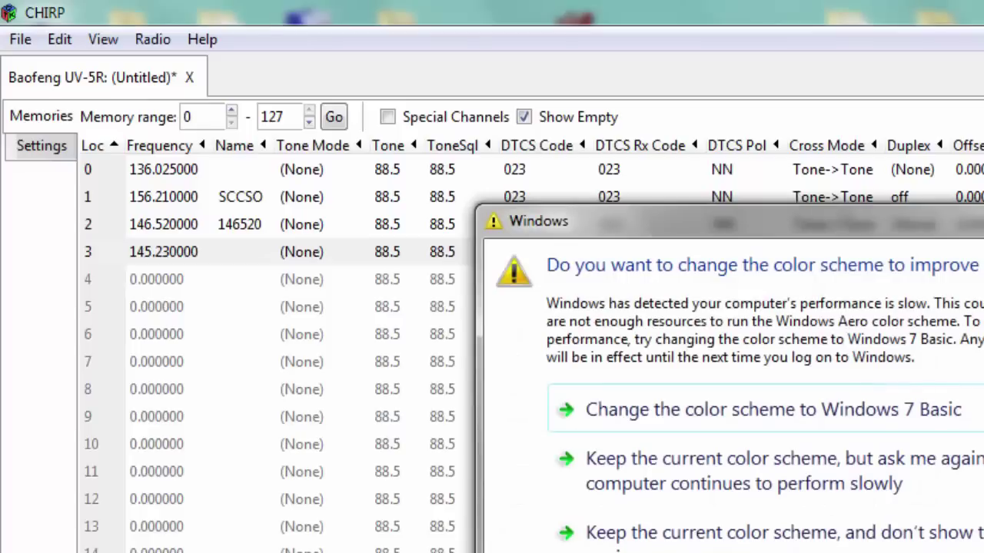
pyautogui.click(242, 260)
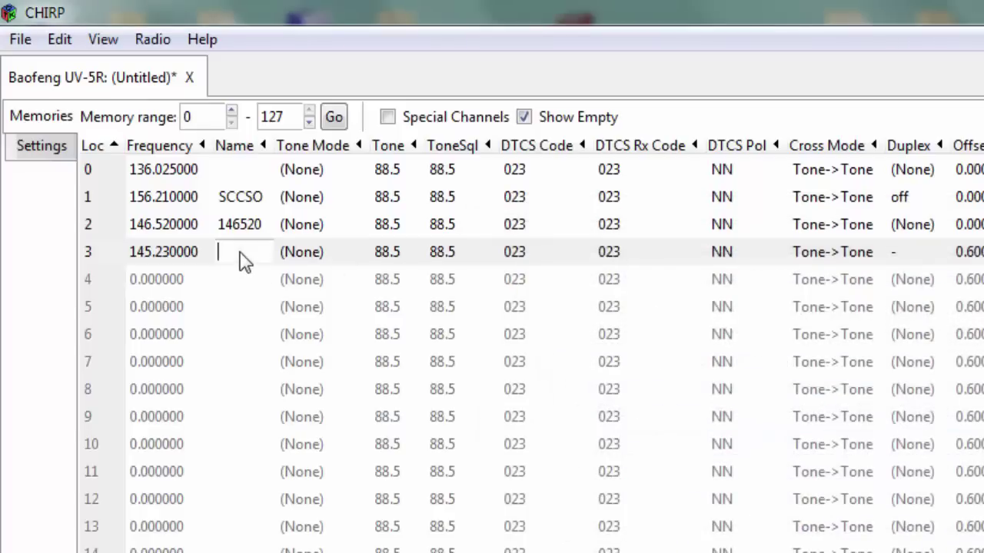
pyautogui.write('N6NFI')
# - Set memory location 3's tone mode to Tone with a tone frequency of 100.0
pyautogui.click(319, 261)
pyautogui.click(359, 252)
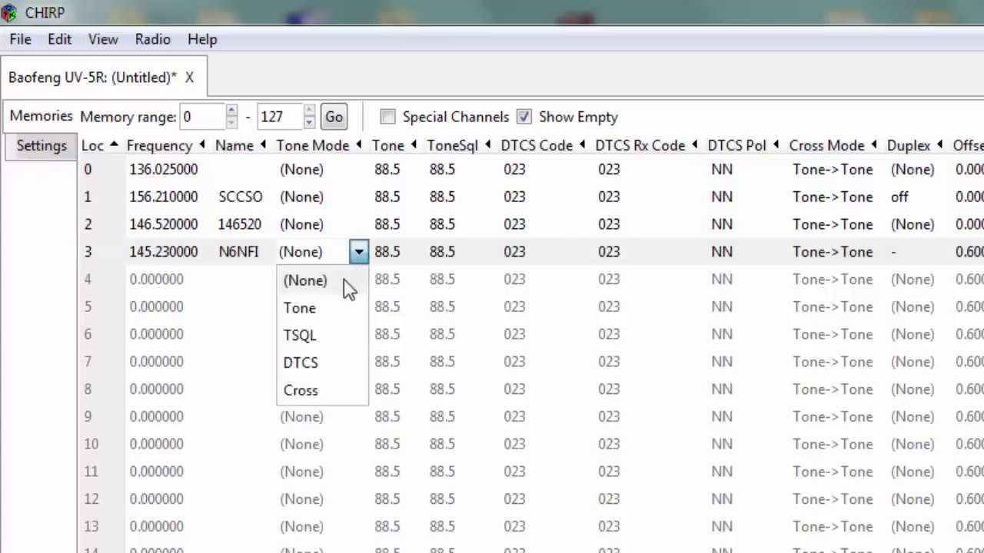
pyautogui.click(335, 311)
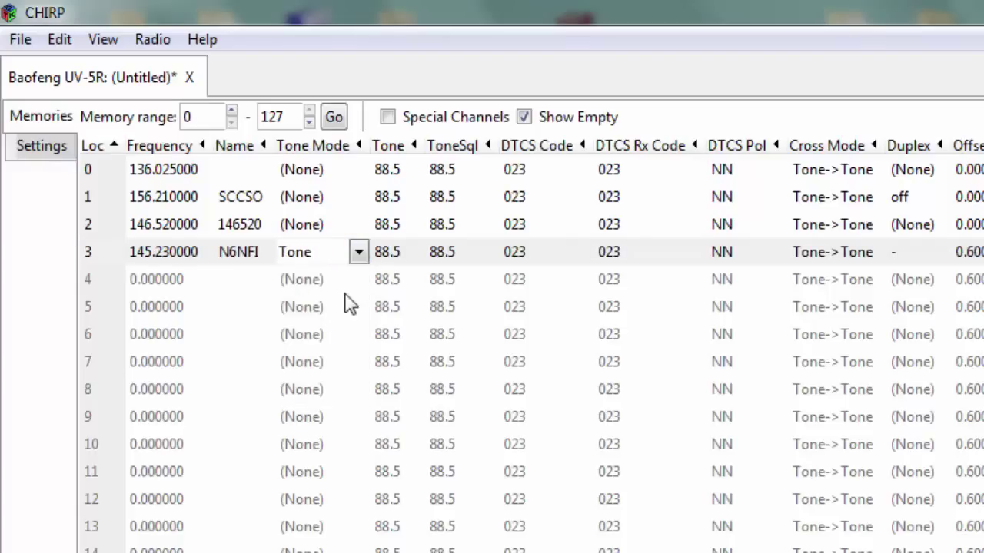
pyautogui.click(389, 253)
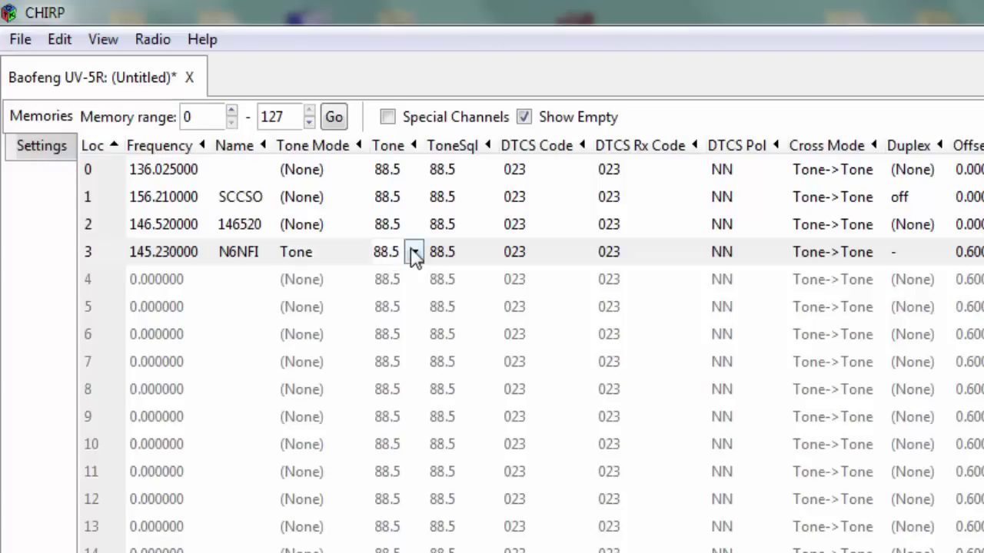
pyautogui.click(413, 253)
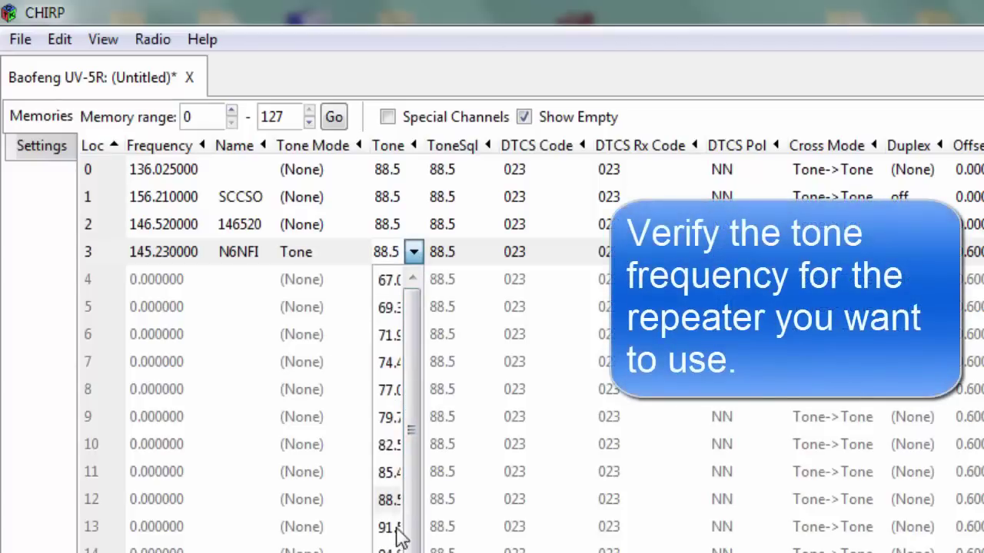
pyautogui.click(388, 550)
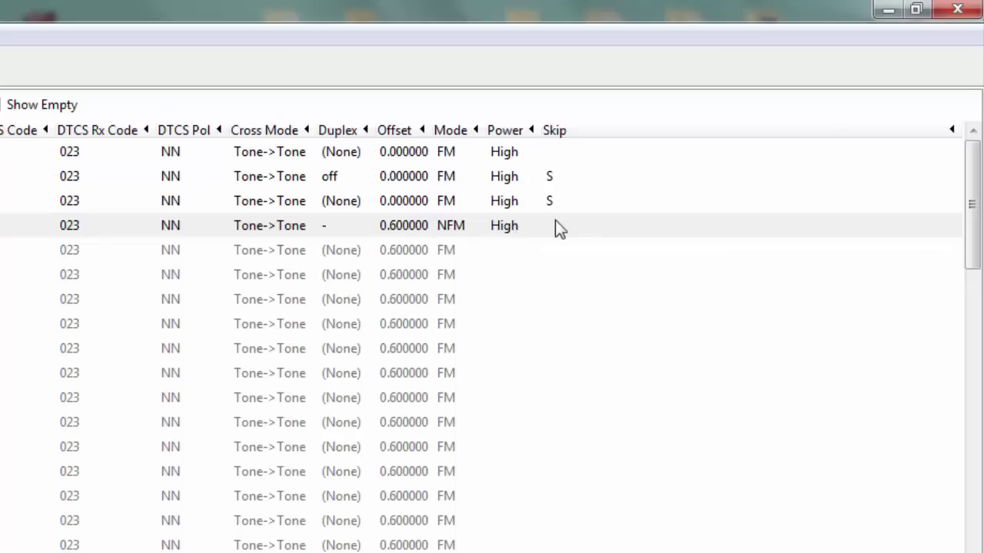
# - Mark memory location 3 as skipped during scanning with S and dismiss the Windows color scheme prompt
pyautogui.click(567, 224)
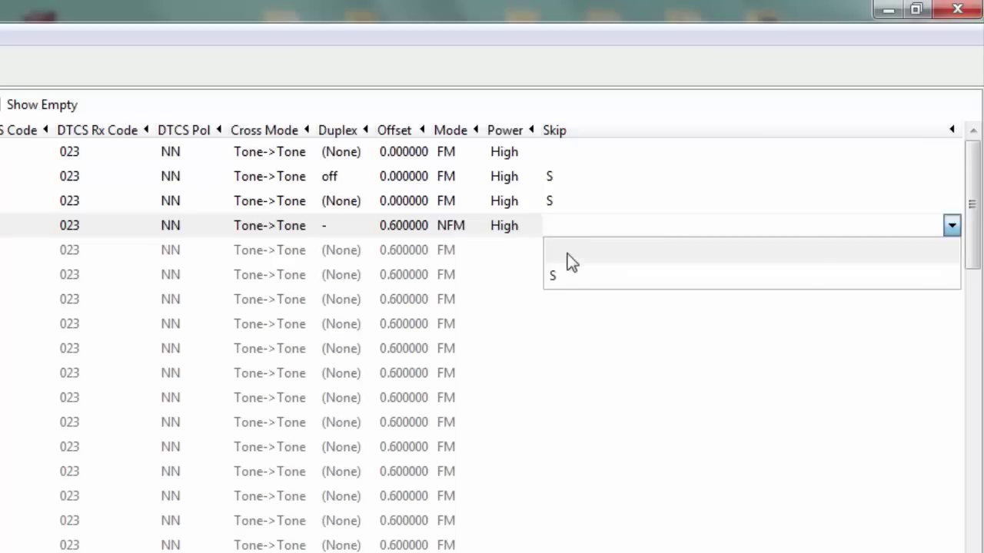
pyautogui.click(565, 275)
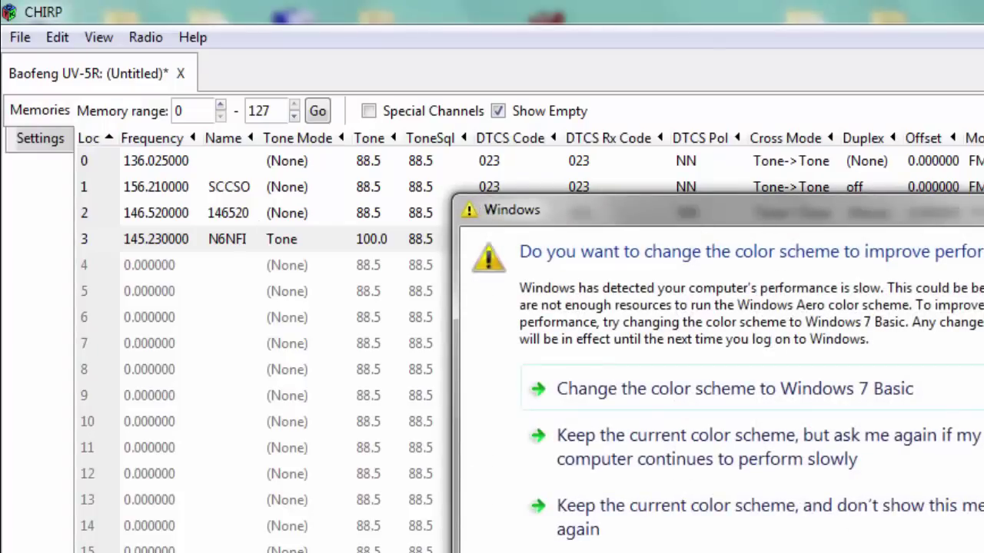
pyautogui.press('Escape')
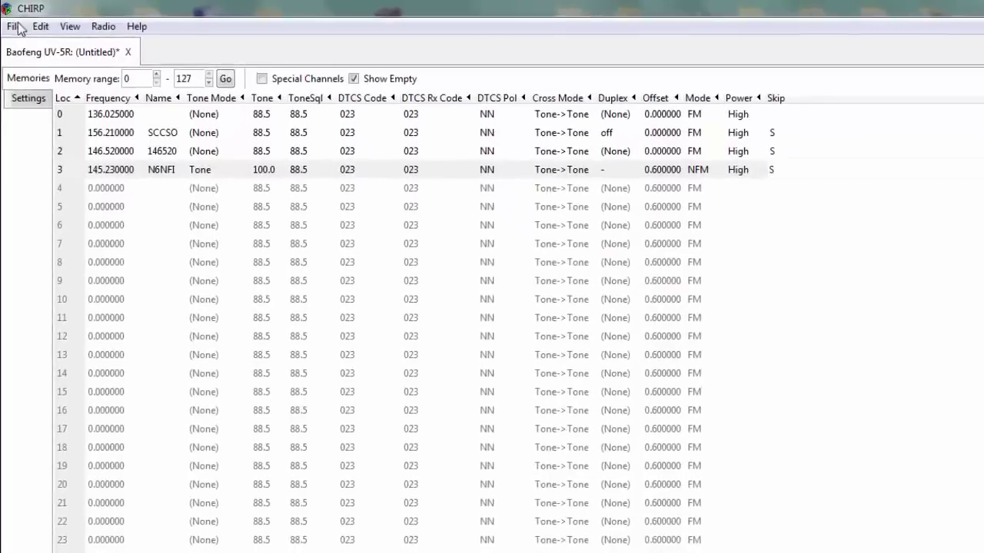
# - Save the radio image on the Desktop as uv5r-A, overwriting the existing file
pyautogui.click(13, 25)
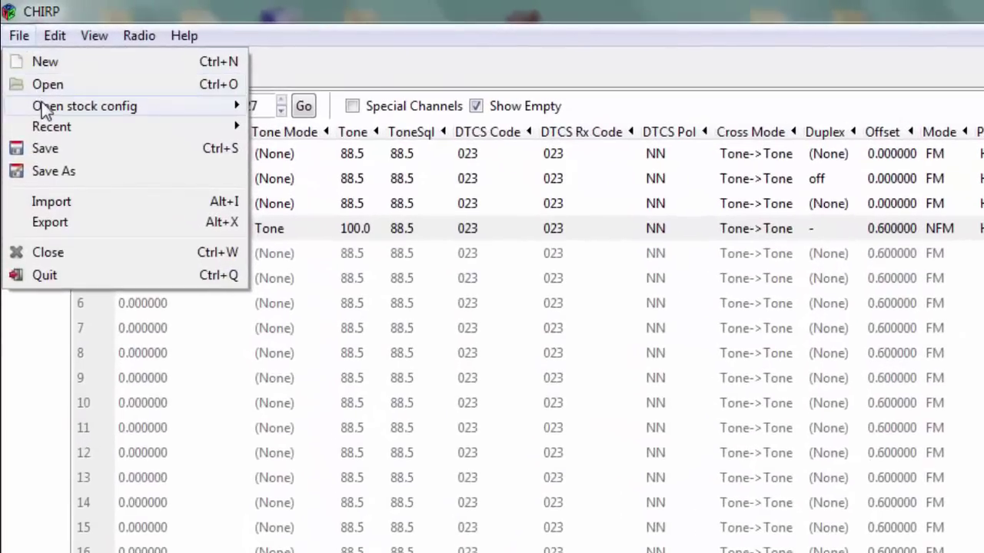
pyautogui.click(40, 155)
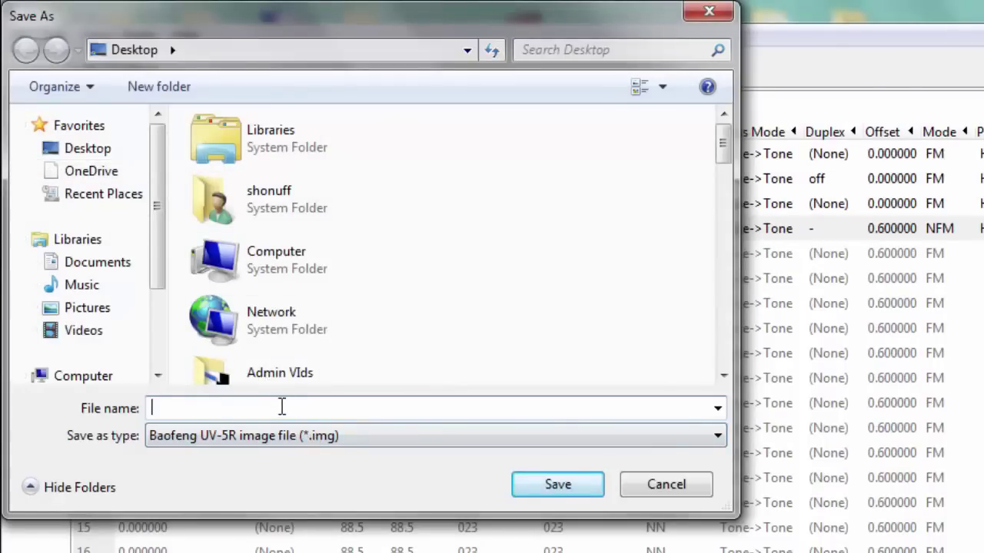
pyautogui.click(102, 152)
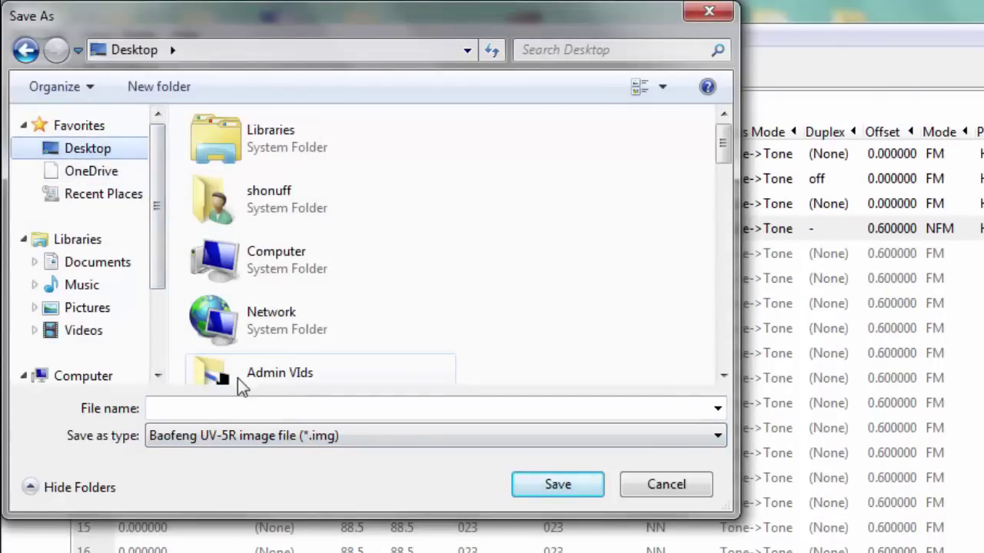
pyautogui.click(239, 408)
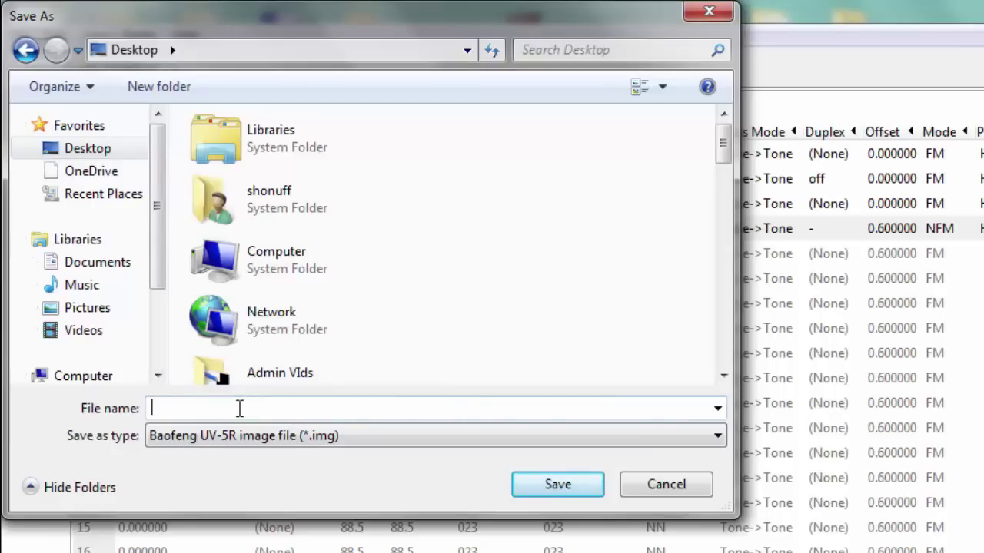
pyautogui.write('uv5')
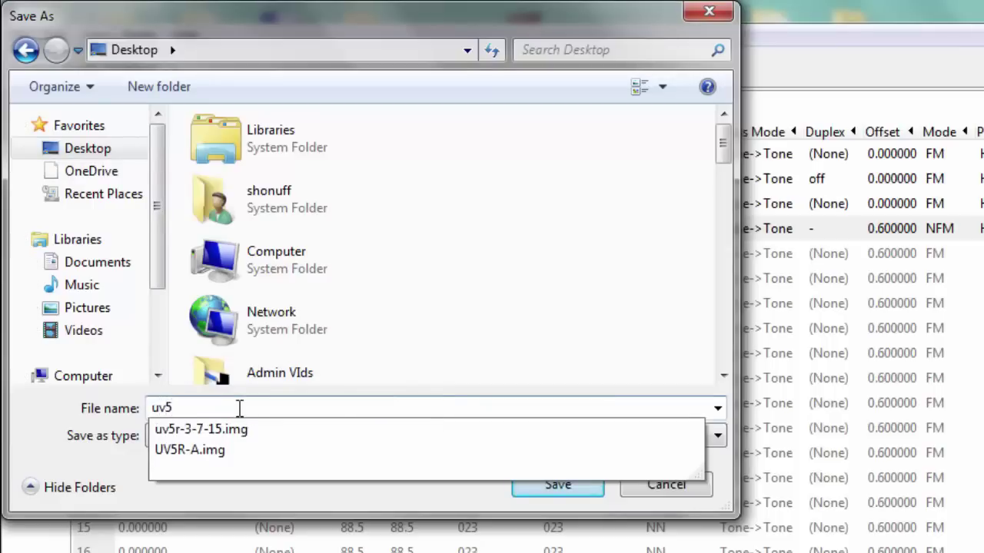
pyautogui.write('r-A')
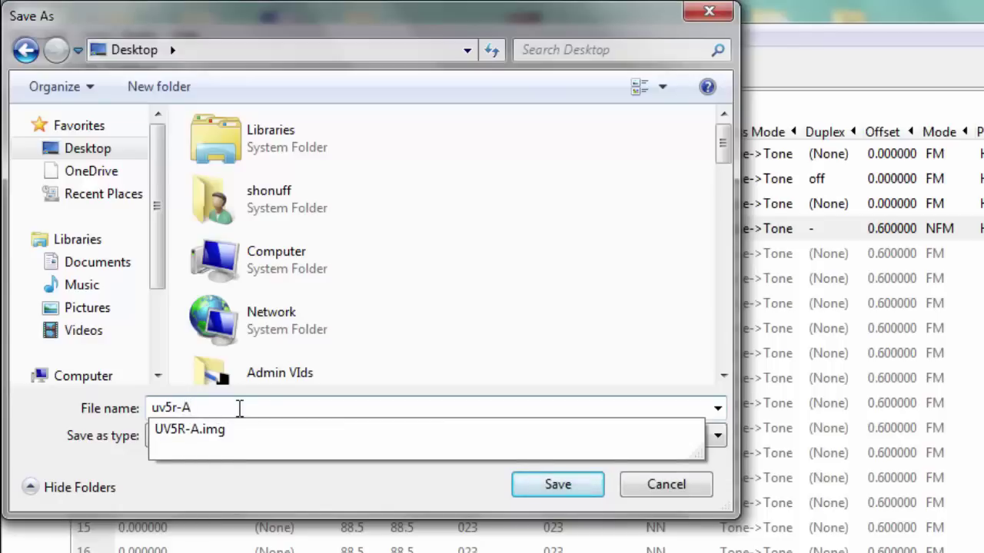
pyautogui.click(562, 491)
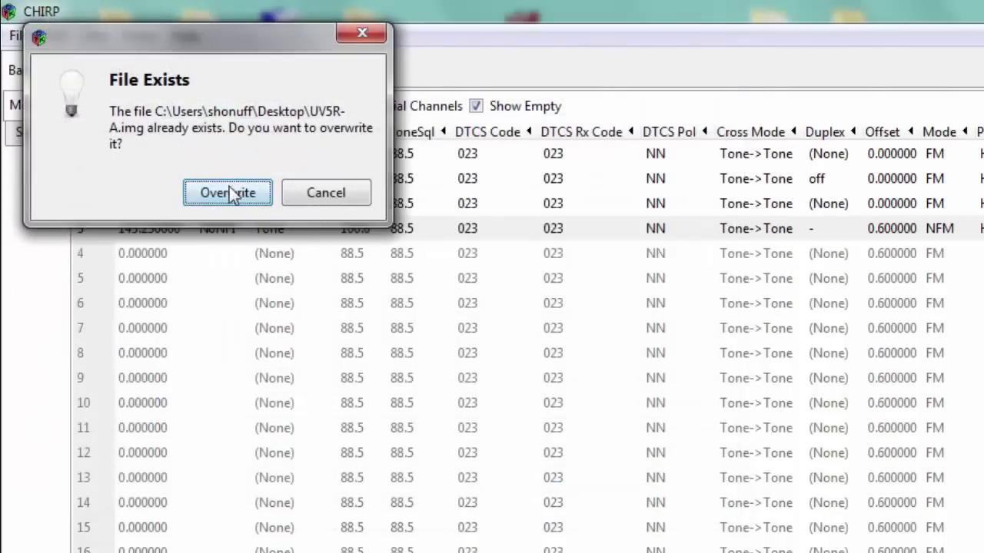
pyautogui.click(227, 192)
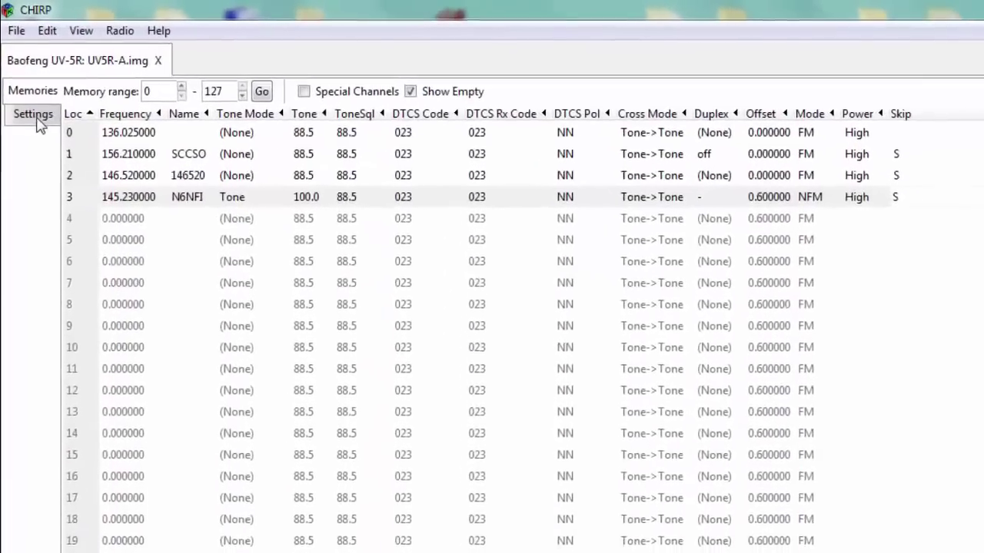
# - Set the Battery Saver to 1:4 in the radio's basic settings
pyautogui.click(28, 89)
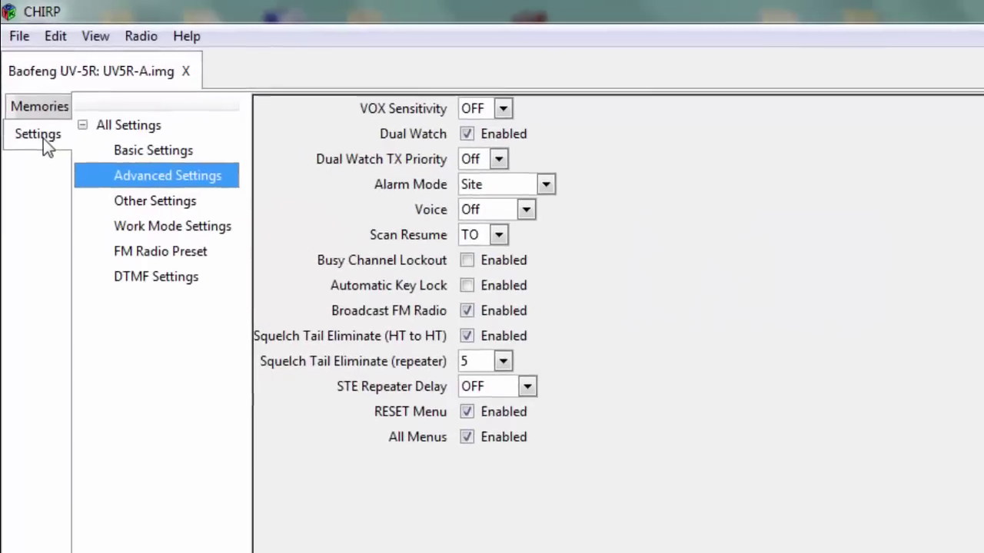
pyautogui.click(157, 152)
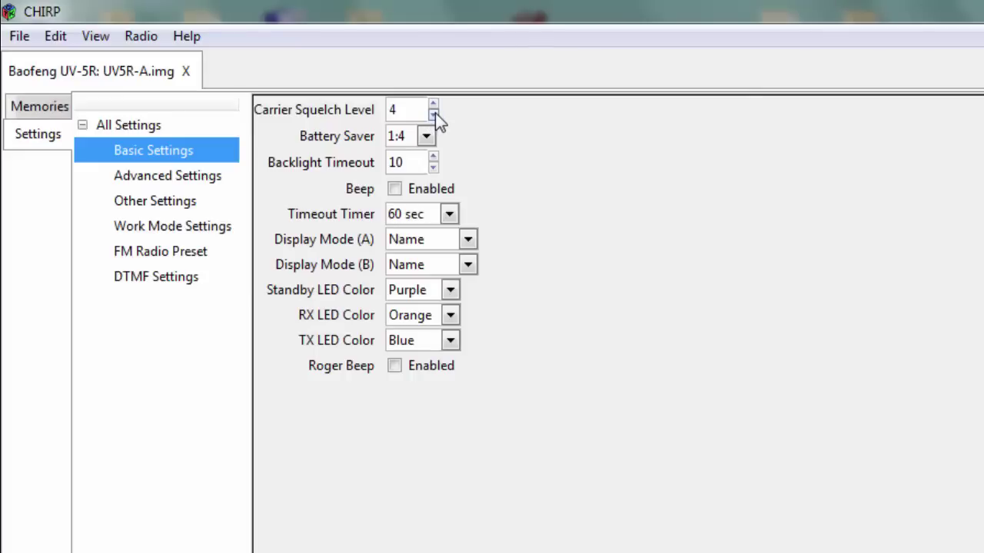
pyautogui.click(429, 138)
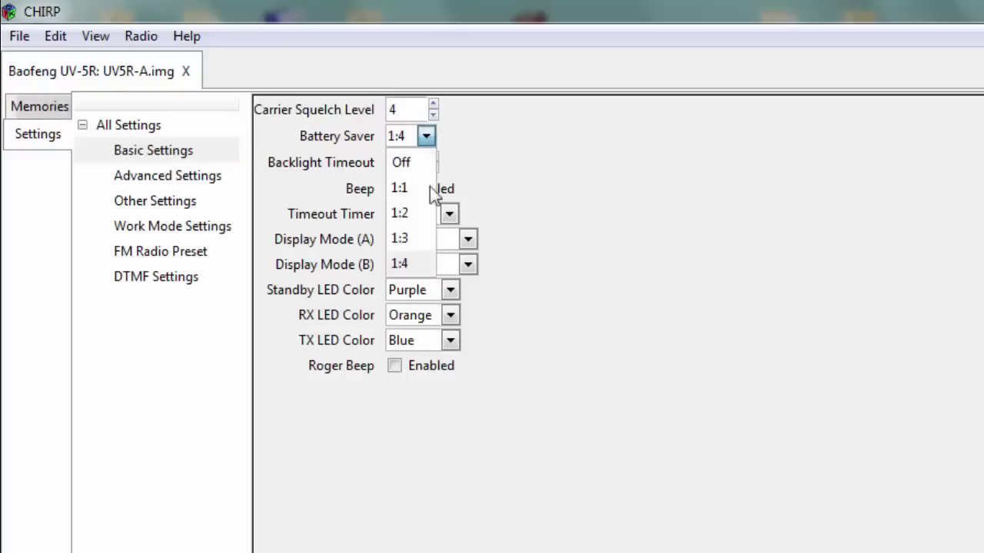
pyautogui.click(425, 265)
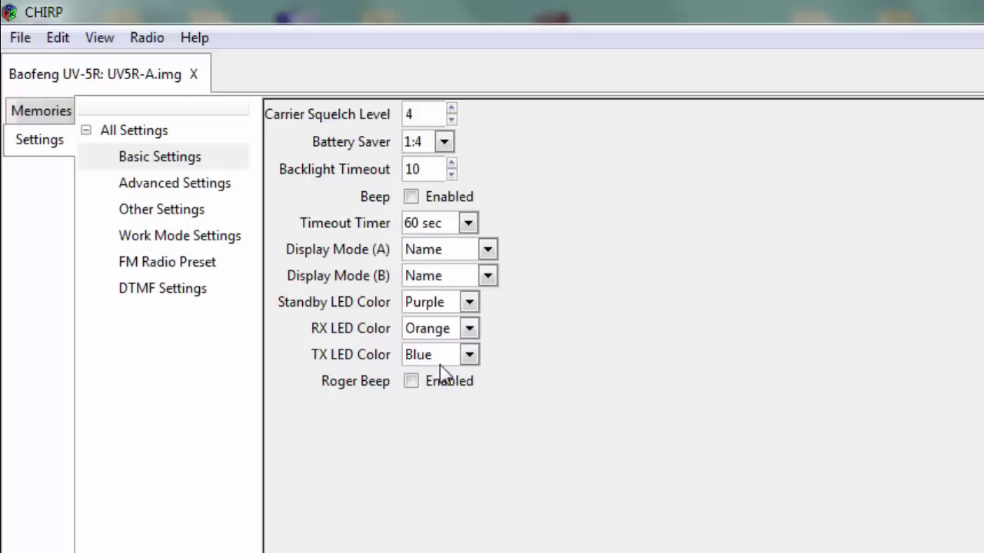
# - Disable Dual Watch in the advanced settings and review the power-on messages and band limits in the other settings
pyautogui.click(164, 187)
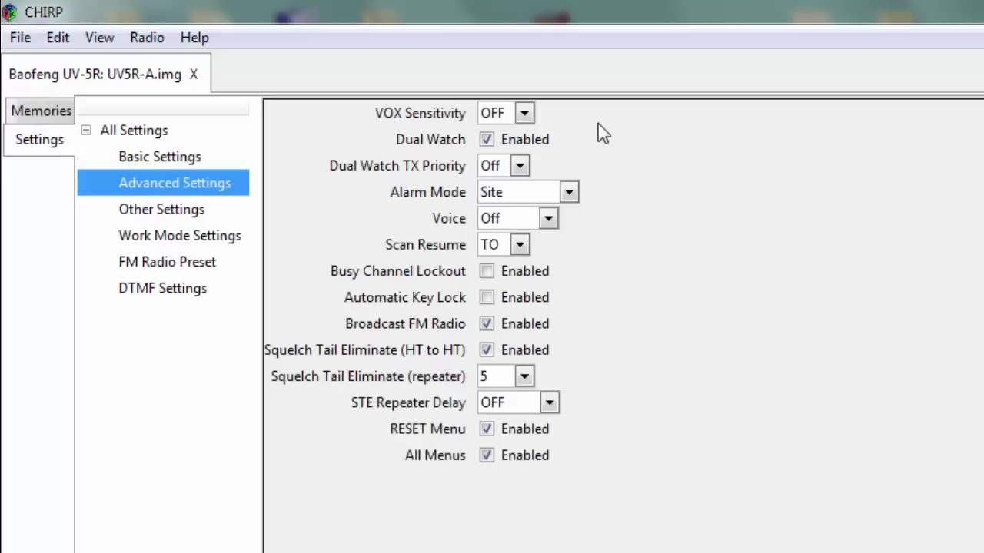
pyautogui.click(547, 143)
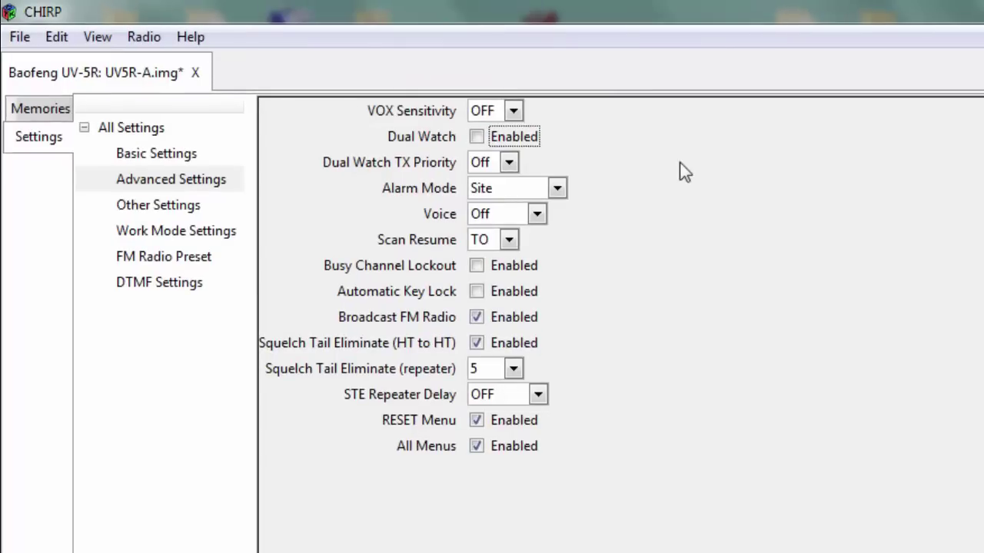
pyautogui.click(186, 206)
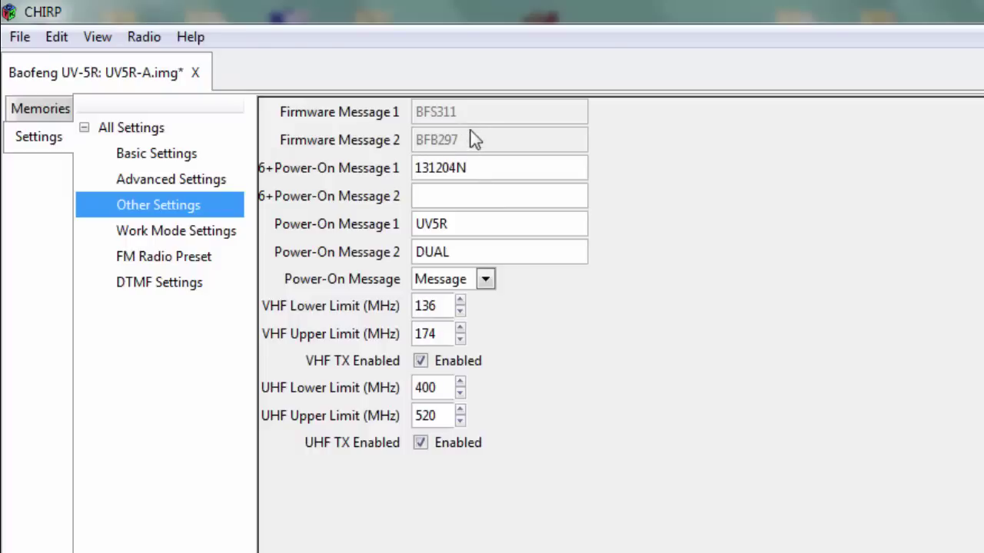
pyautogui.click(482, 171)
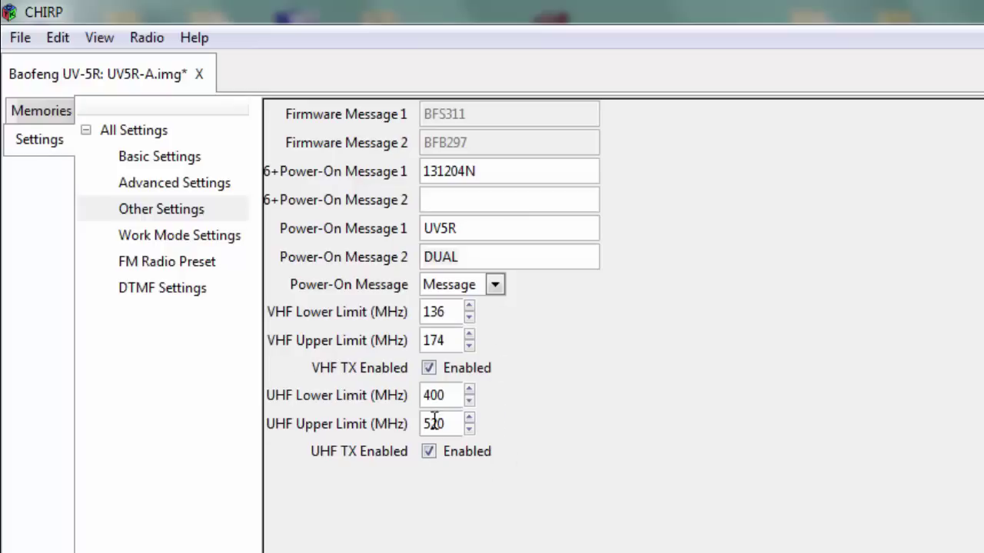
# - Set the MR A Channel to 1 in the radio's work mode settings
pyautogui.click(202, 236)
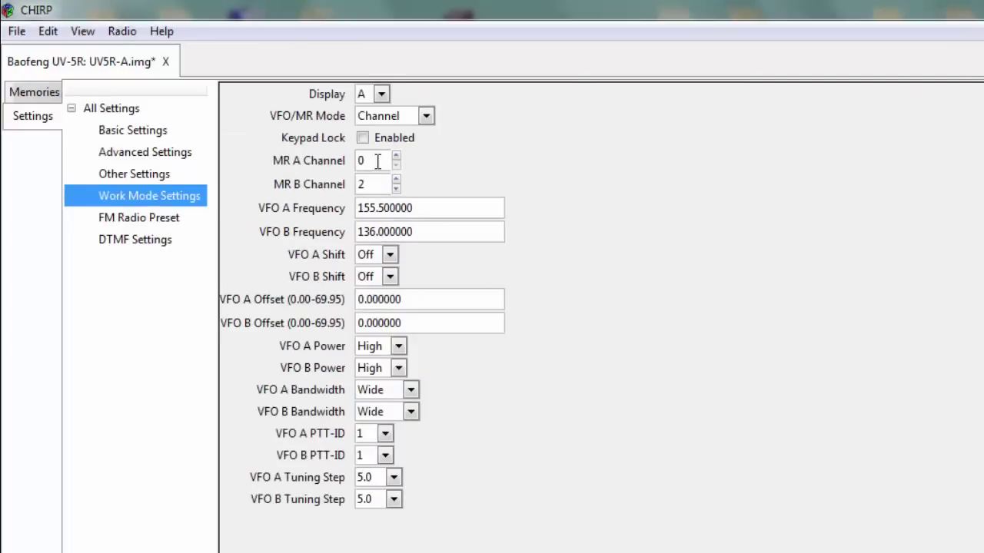
pyautogui.click(454, 193)
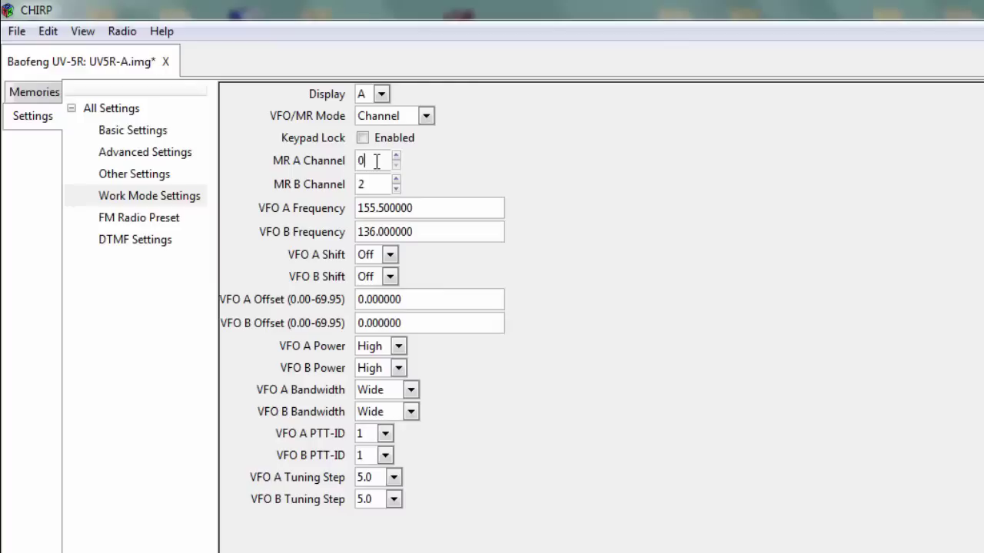
pyautogui.moveTo(377, 161); pyautogui.dragTo(351, 161)
pyautogui.write('1')
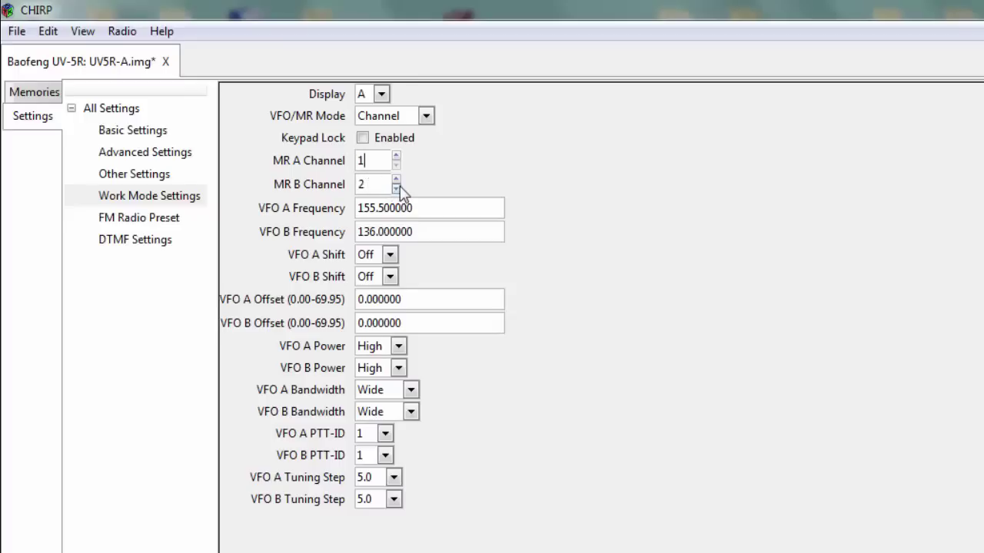
# - Return to the memory channel list and save the changed settings to the UV5R-A.img file
pyautogui.click(34, 92)
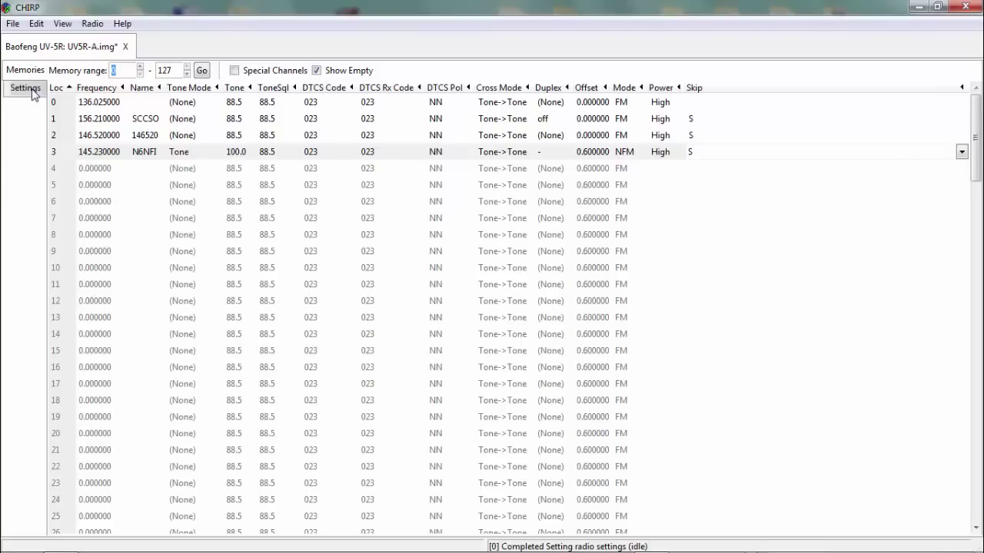
pyautogui.hotkey('ctrl', 's')
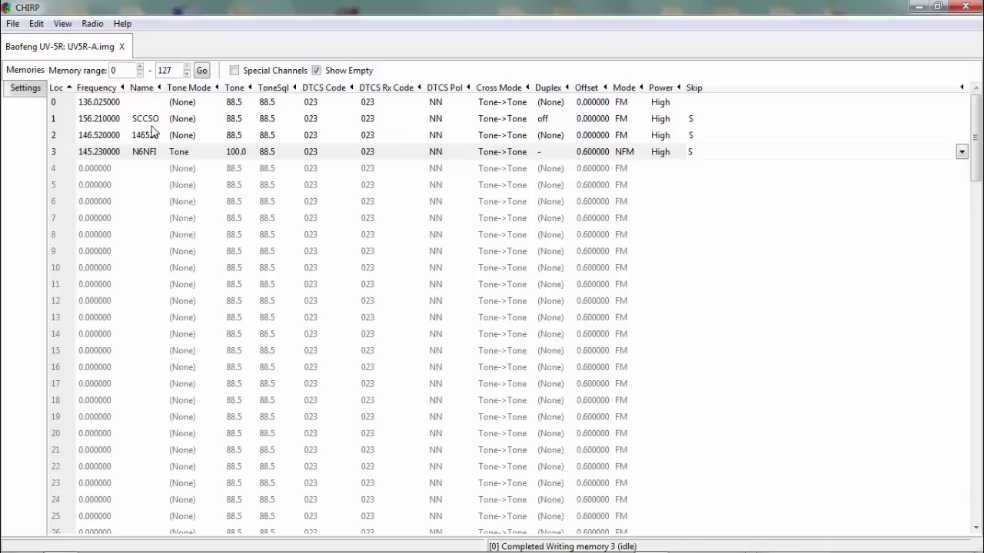
# - Try to upload the UV5R-A image to the Baofeng UV-5R through port COM10, dismissing the Windows color scheme prompt
pyautogui.click(93, 24)
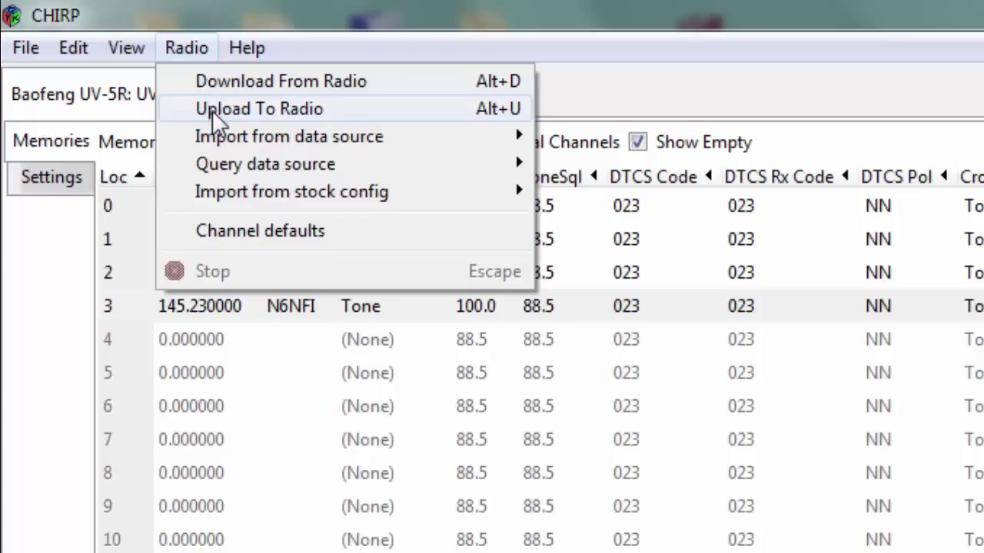
pyautogui.click(212, 111)
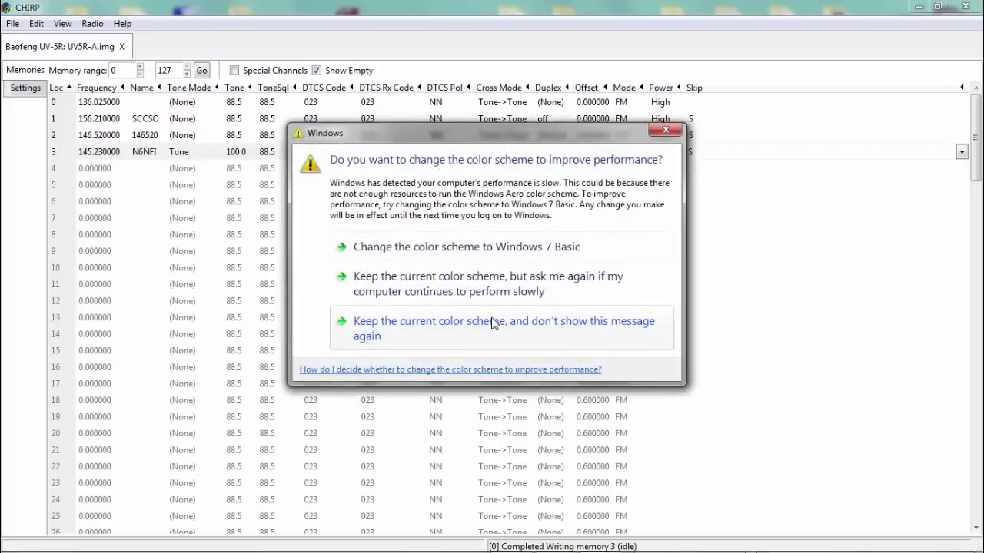
pyautogui.click(666, 129)
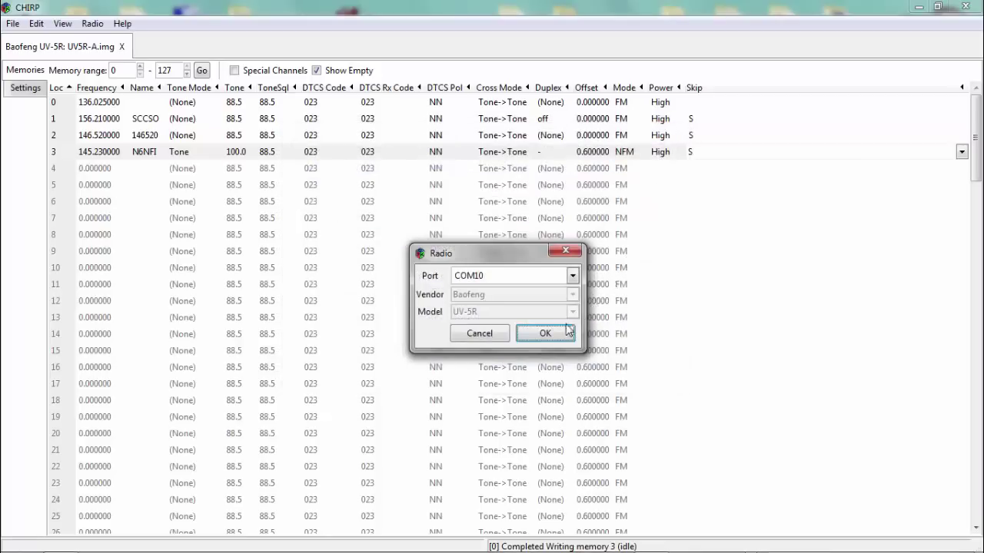
pyautogui.click(544, 334)
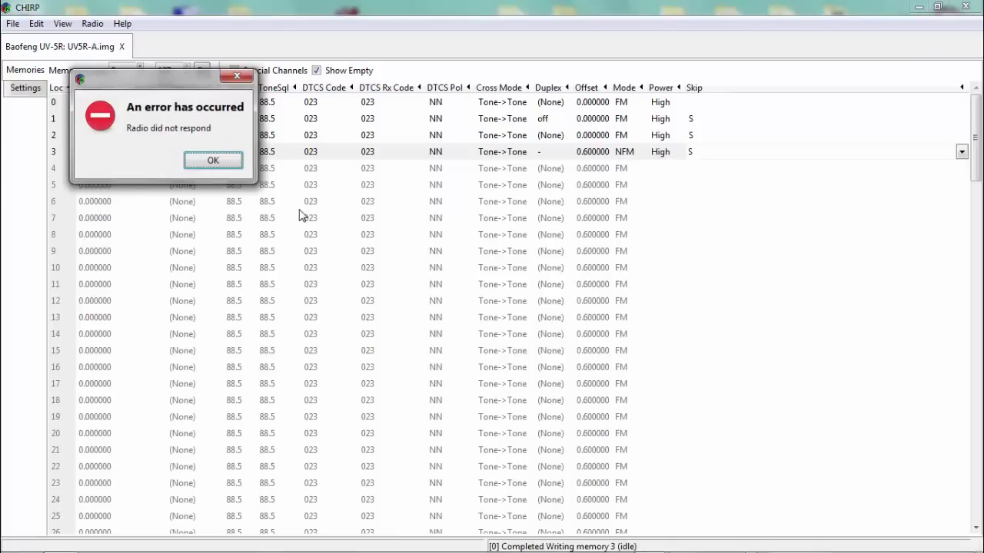
pyautogui.click(213, 161)
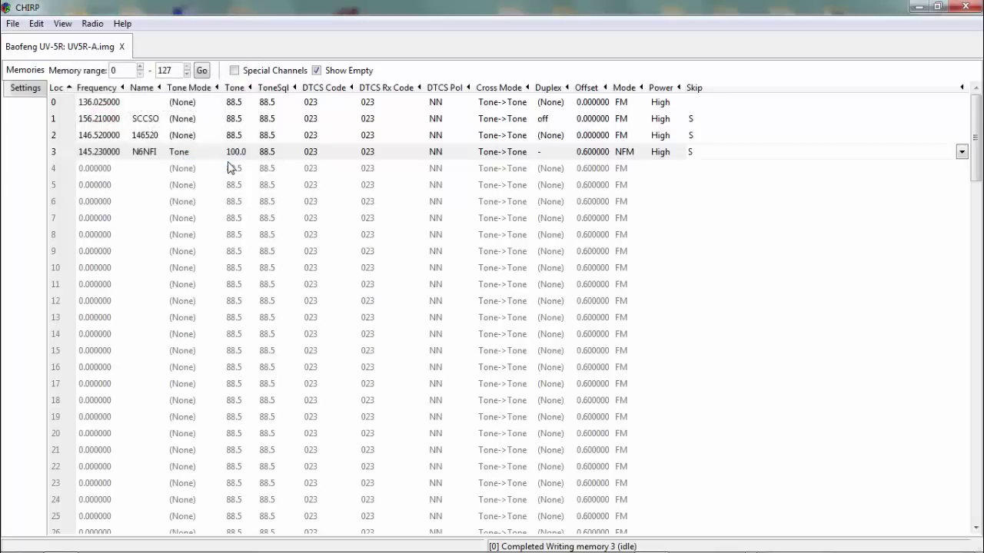
# - Retry uploading the UV5R-A image to the radio, accepting the preset connection settings
pyautogui.click(92, 24)
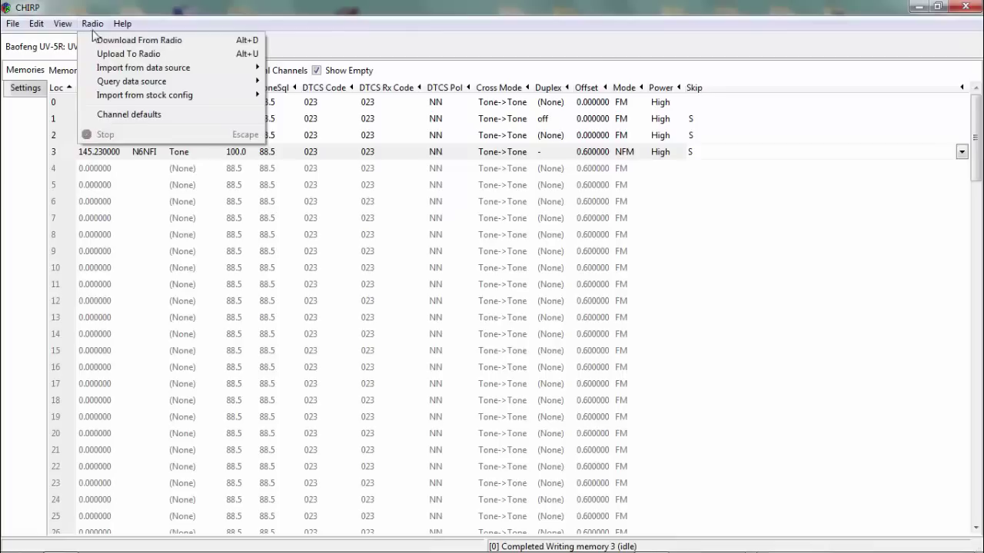
pyautogui.click(123, 53)
pyautogui.click(537, 335)
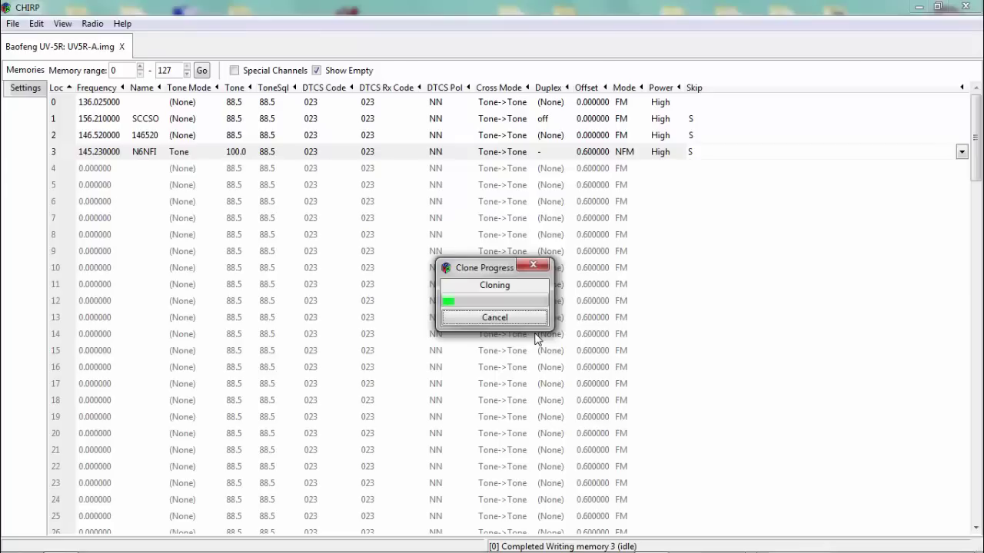